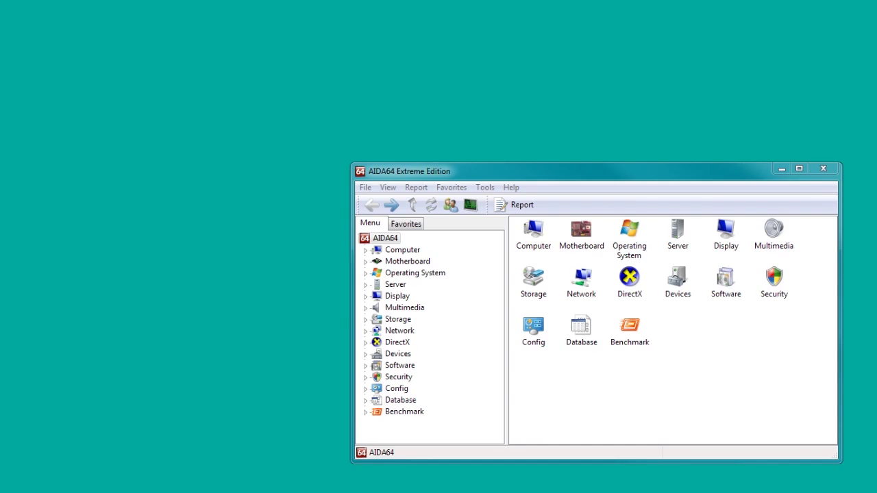
Enable Show SensorPanel in the Hardware Monitoring preferences and apply the change
click(365, 188)
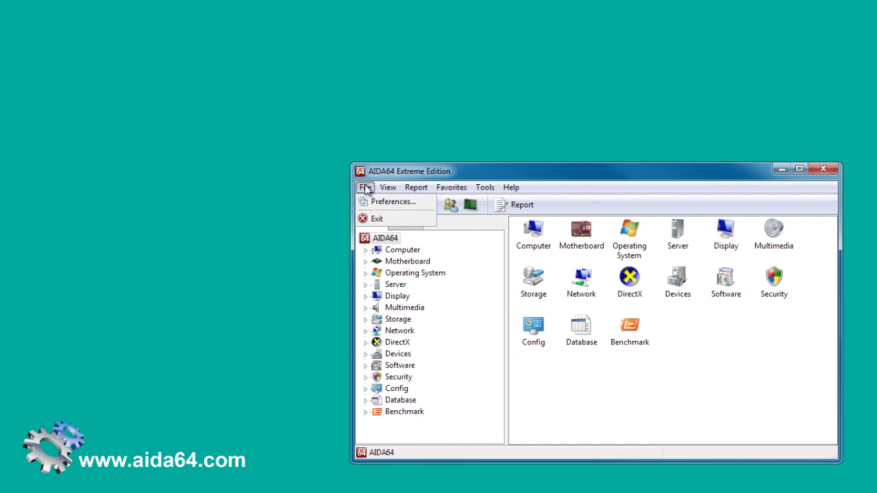
click(370, 202)
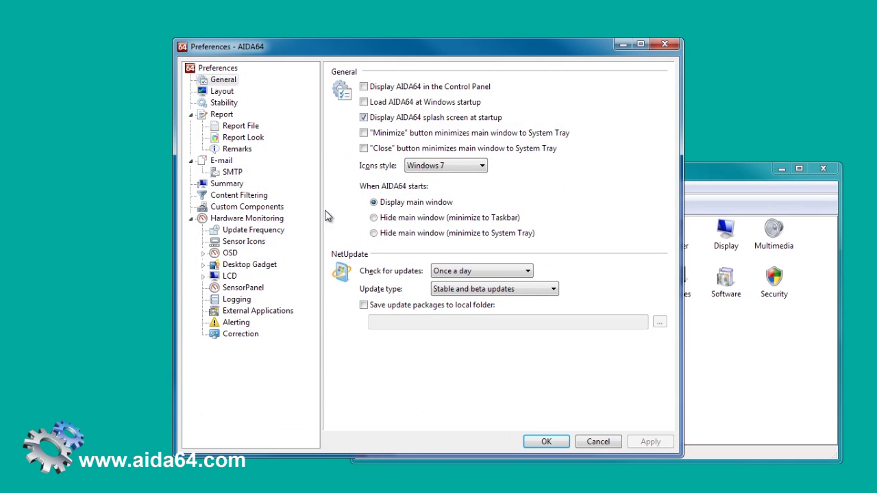
click(244, 289)
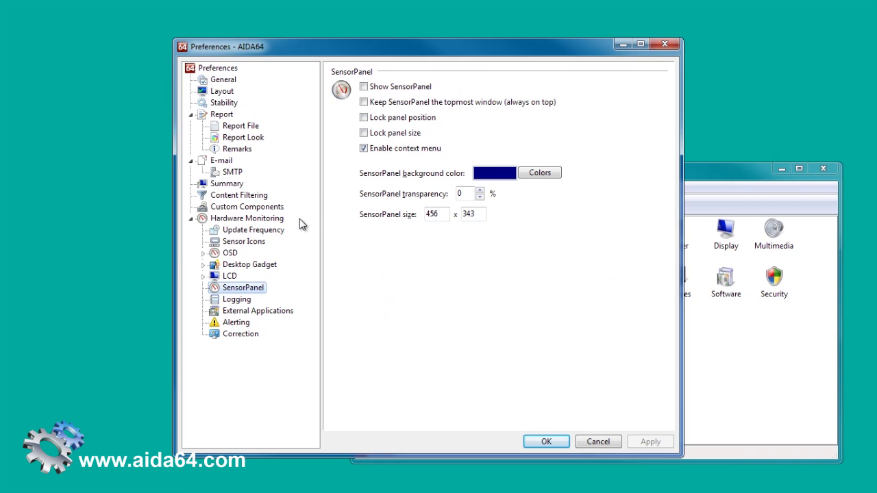
click(401, 88)
click(532, 443)
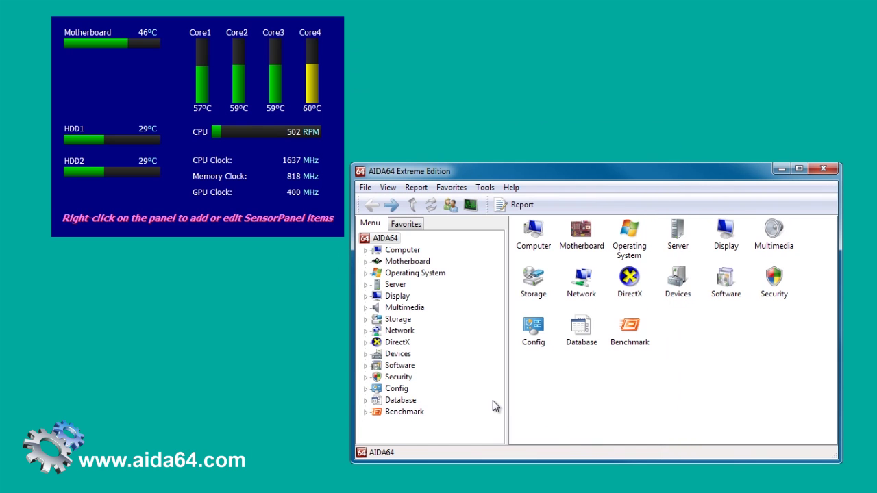
Reopen the preferences and set the SensorPanel update frequency to 1 second
click(365, 187)
click(375, 203)
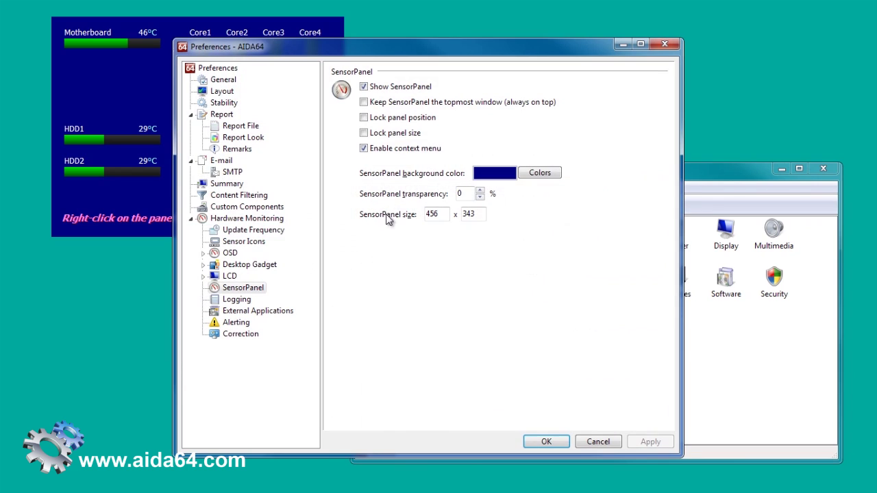
click(277, 230)
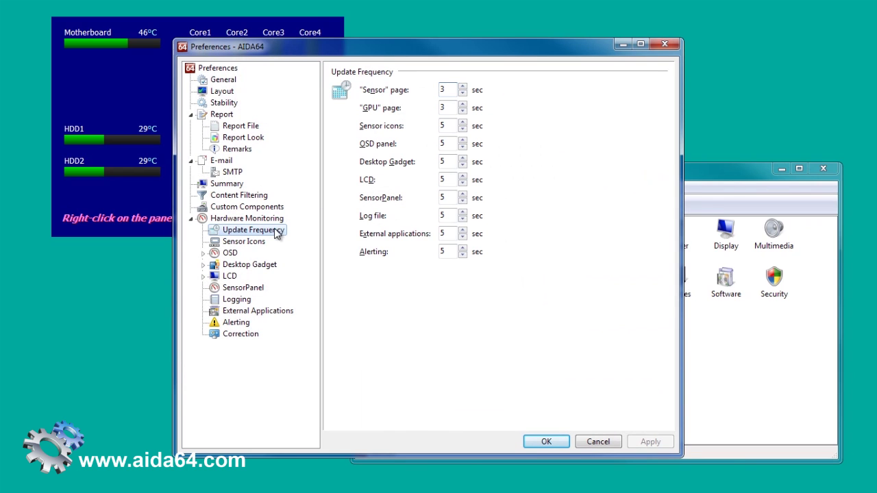
click(463, 201)
click(462, 201)
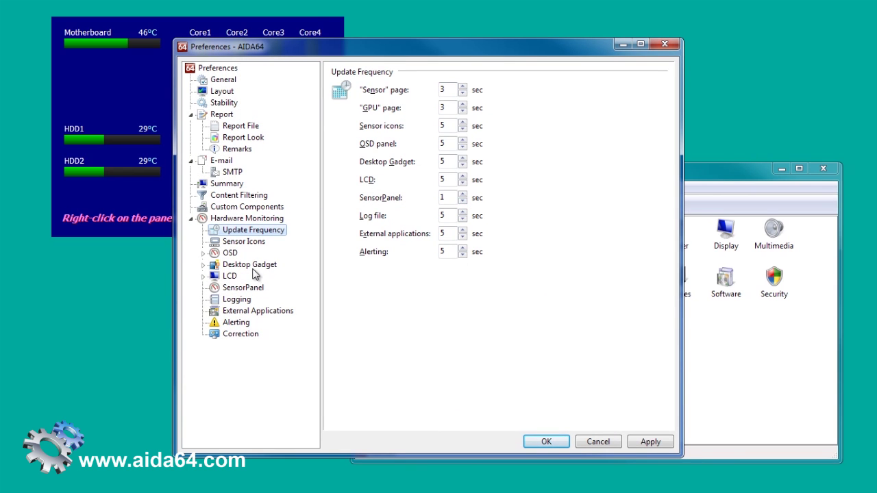
Set the SensorPanel width to 500, reduce its height, and save the preferences
click(246, 289)
drag(434, 210, 351, 207)
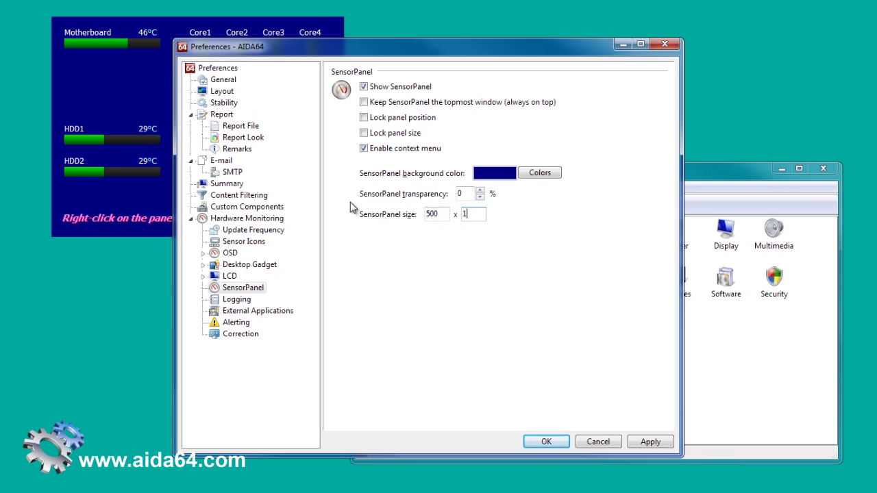
click(551, 441)
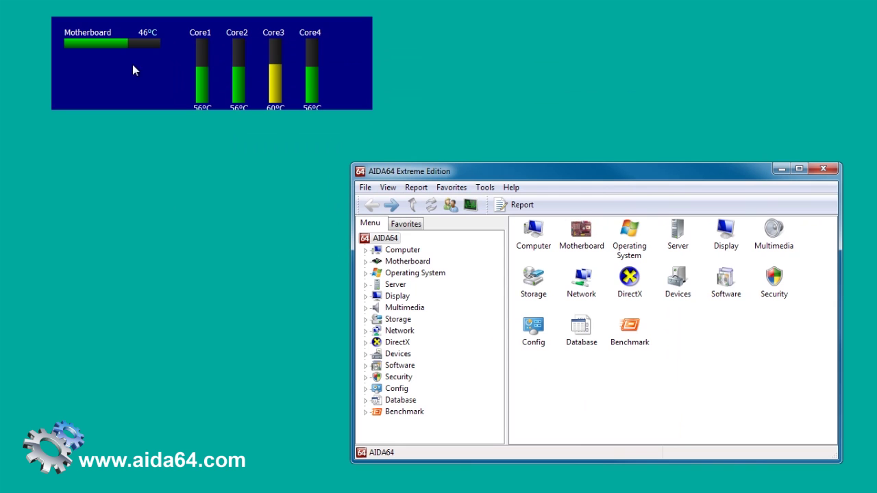
Minimize the main window and shift the SensorPanel slightly lower on the desktop
click(782, 169)
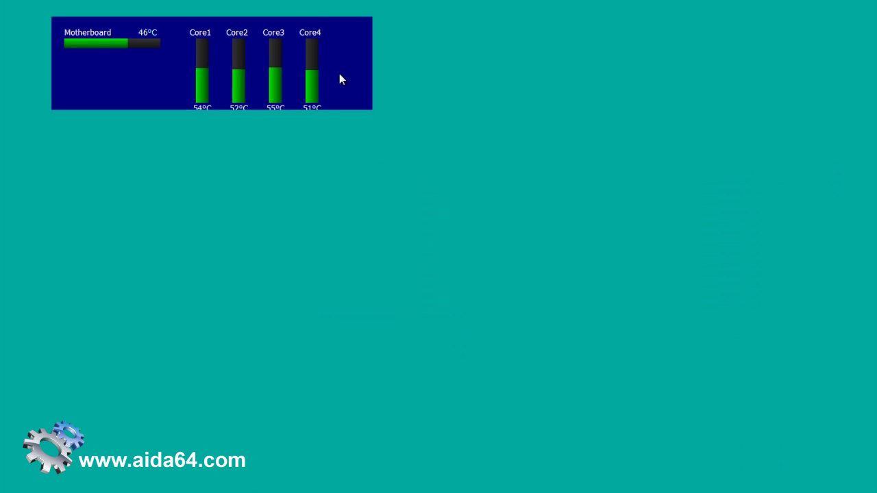
drag(338, 80, 343, 97)
Delete all default items from the SensorPanel in the SensorPanel Manager
right_click(342, 94)
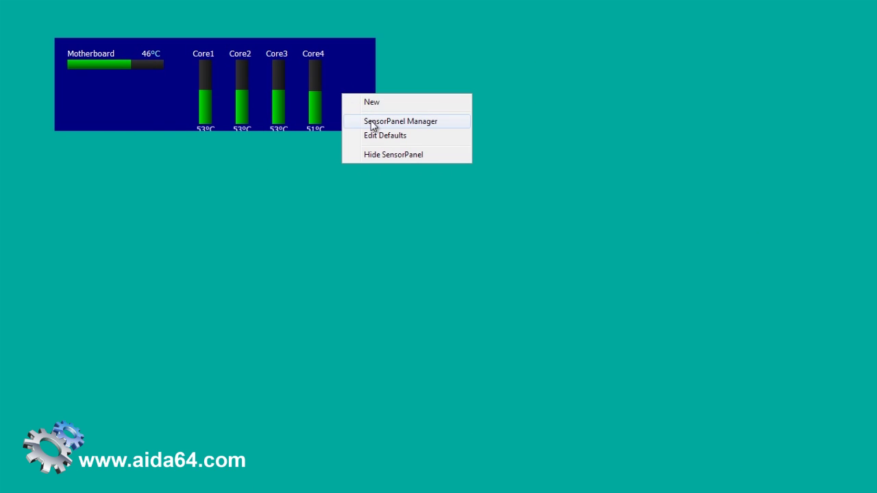
click(373, 123)
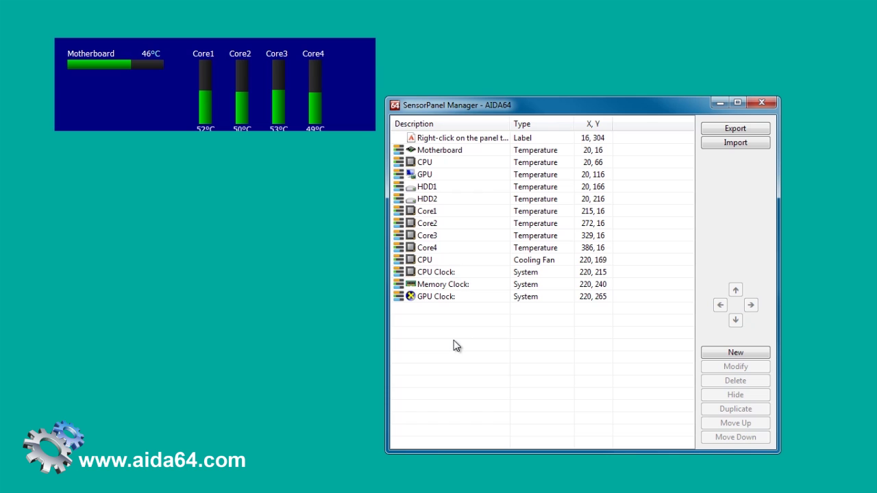
drag(456, 346, 425, 139)
click(718, 382)
click(608, 328)
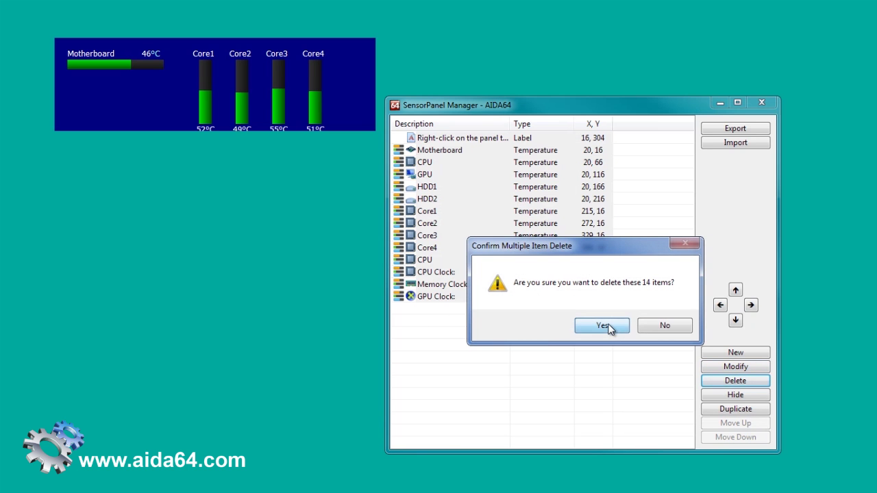
Add a new Image item at 0, 0 using the file sp-demo-ui.png as the panel's background
click(736, 354)
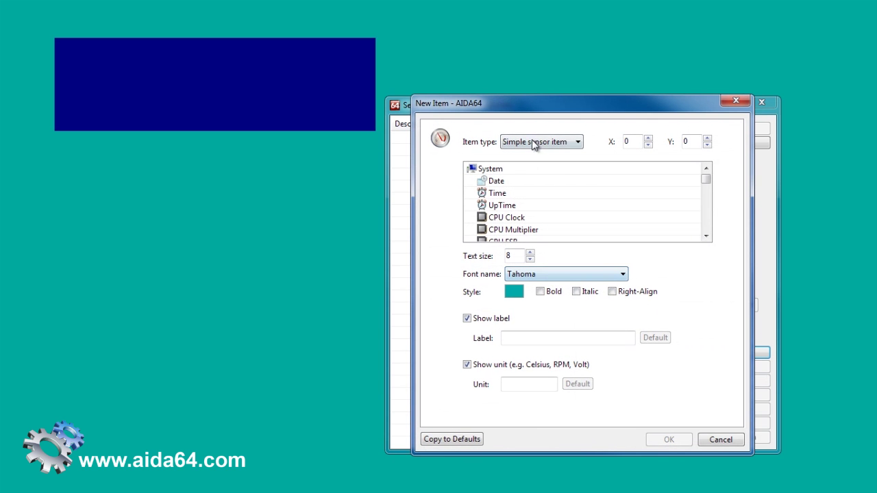
click(534, 140)
click(530, 184)
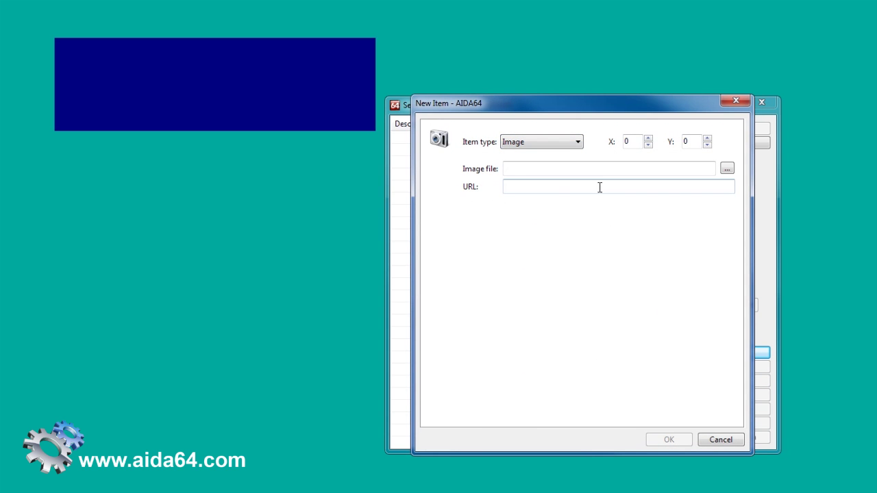
click(727, 169)
click(308, 267)
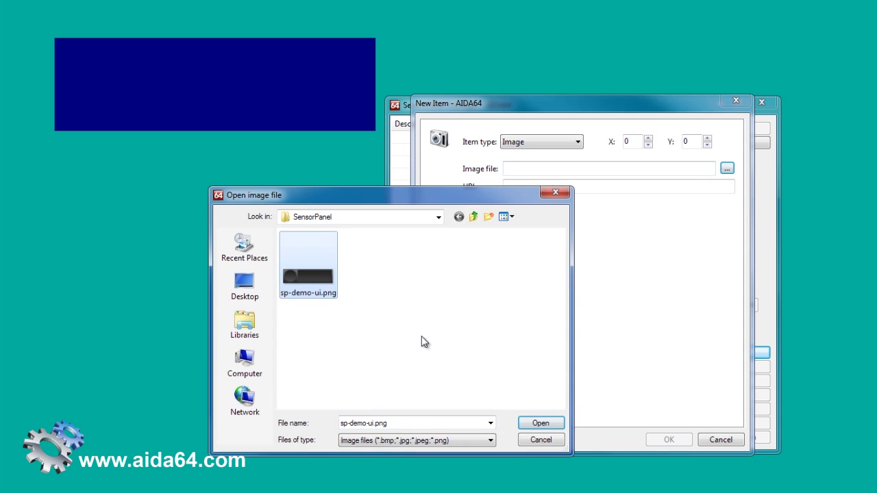
click(562, 422)
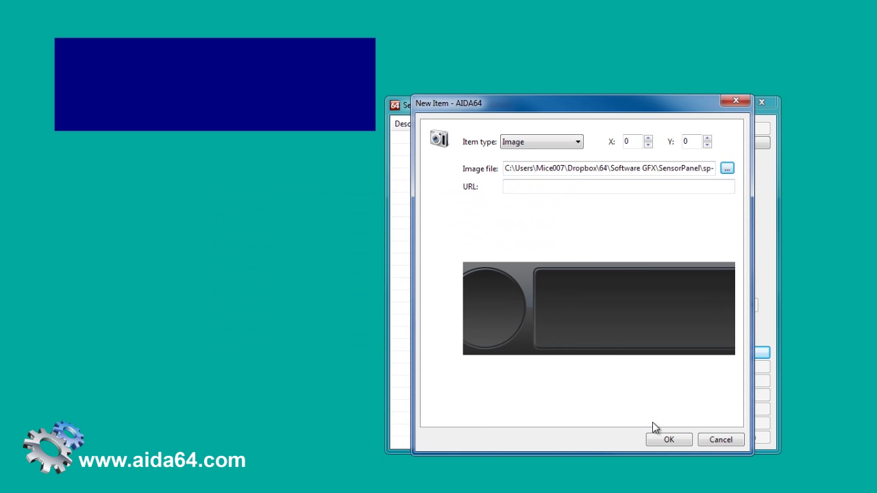
click(662, 439)
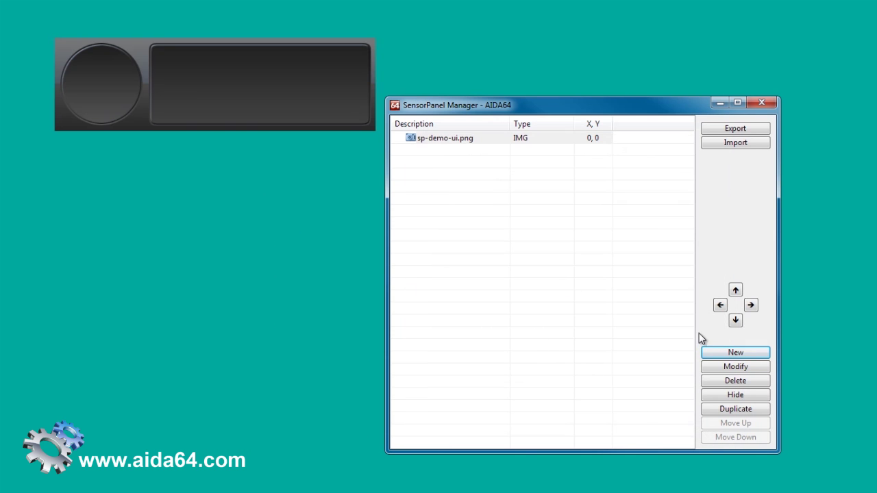
Create a new Gauge item and choose CPU Utilization as its data source
click(727, 354)
click(548, 144)
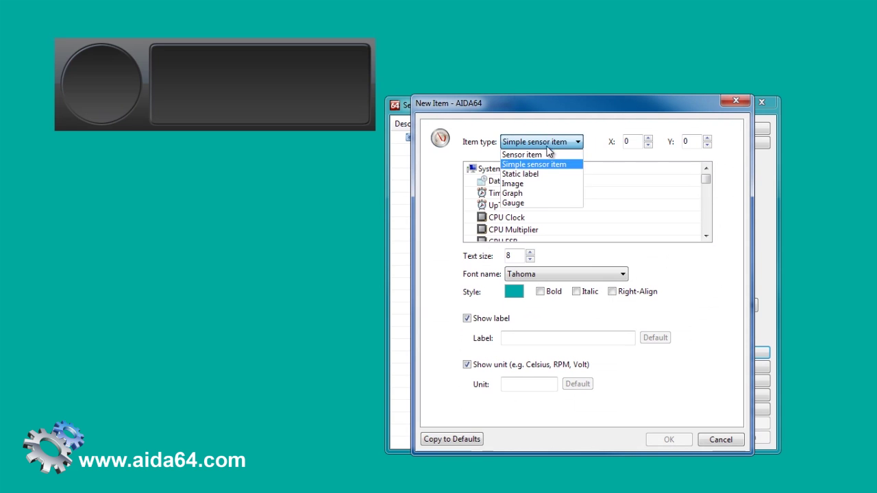
click(525, 205)
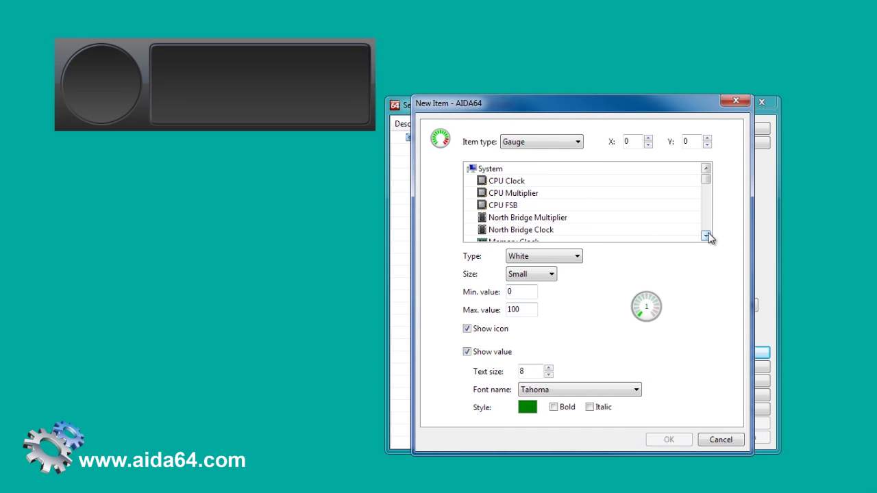
click(706, 235)
click(706, 236)
click(706, 236)
click(706, 236)
click(524, 206)
Give the gauge the Black type and Large size, and add it to the panel
click(545, 258)
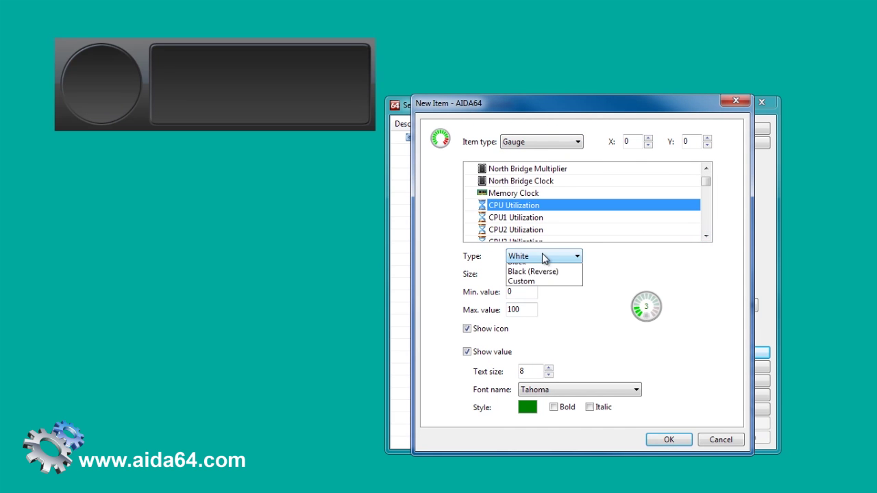
click(538, 288)
click(533, 279)
click(530, 308)
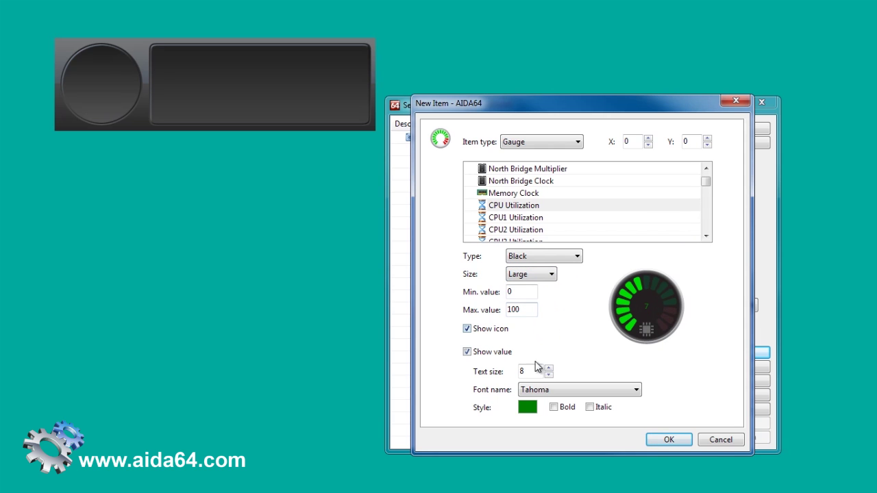
click(668, 441)
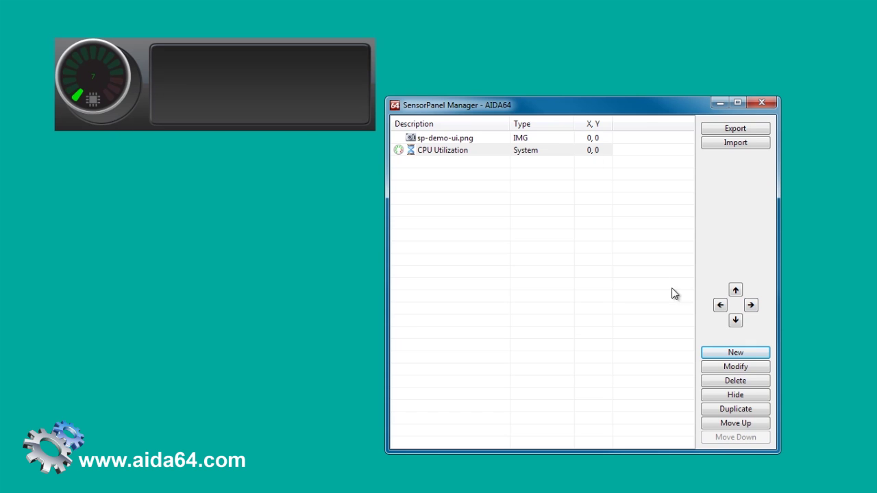
Move the CPU Utilization gauge to position 13, 12 so it sits inside the background's round recess
click(751, 305)
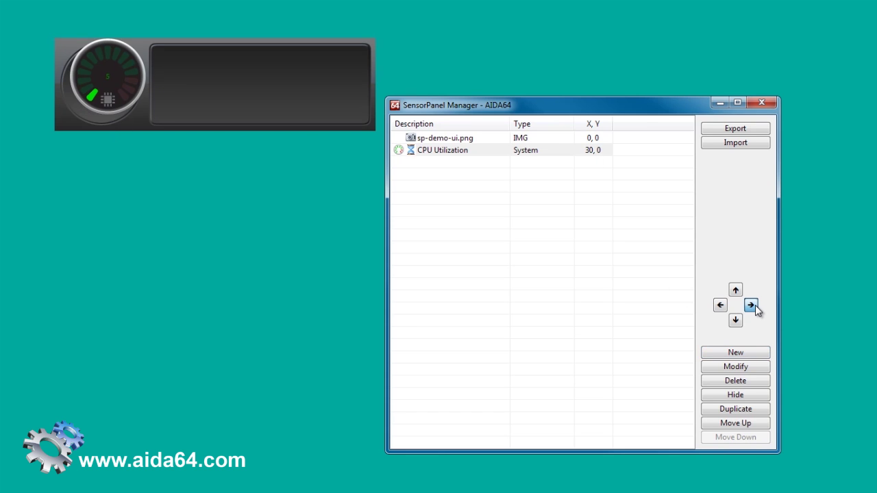
click(721, 306)
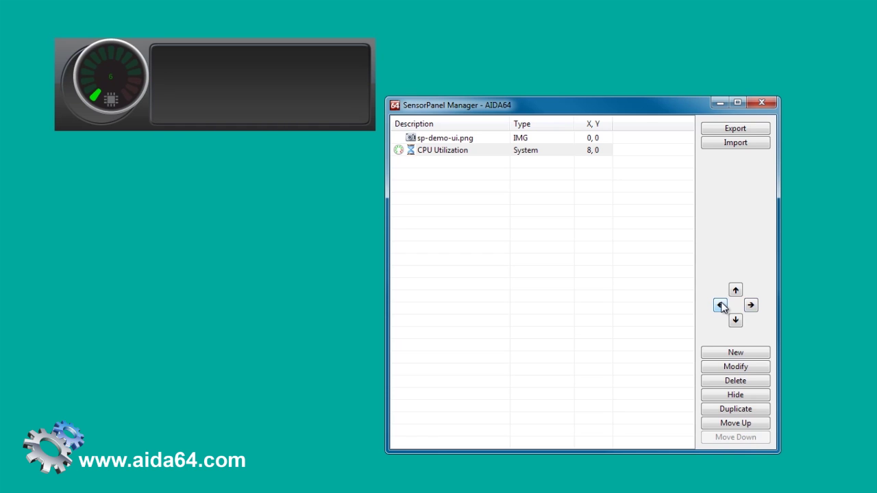
click(751, 305)
click(752, 305)
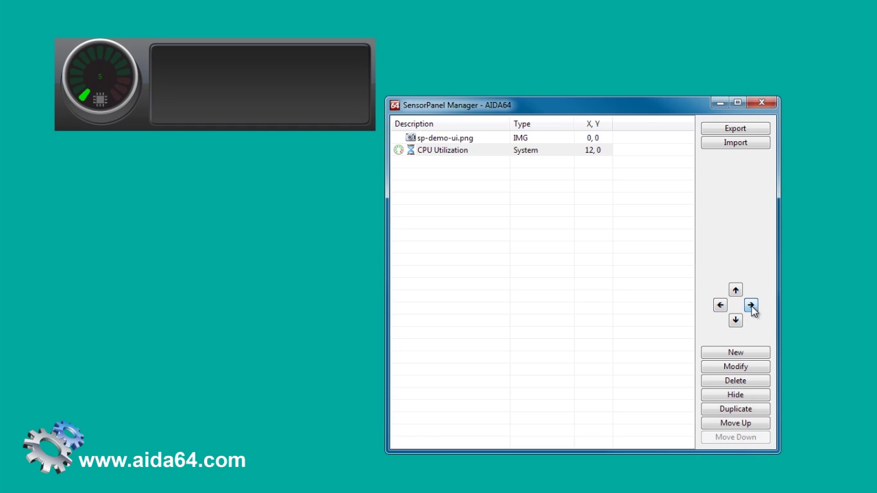
click(735, 321)
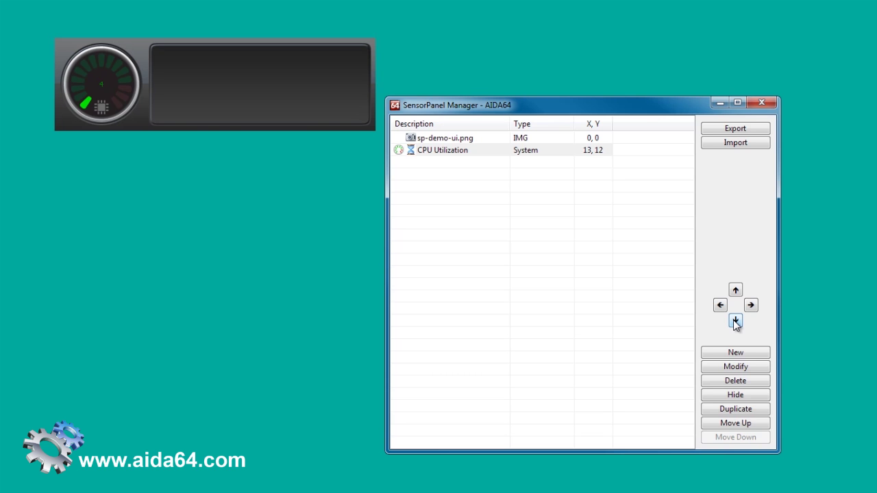
Add a new Graph item for the CPU #1 / Core #1 temperature with the default size and colors
click(728, 355)
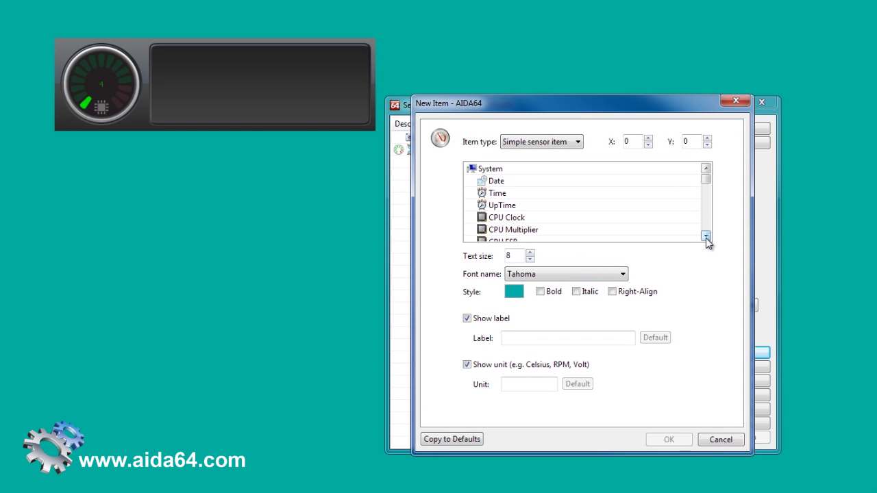
click(705, 236)
click(706, 236)
click(555, 140)
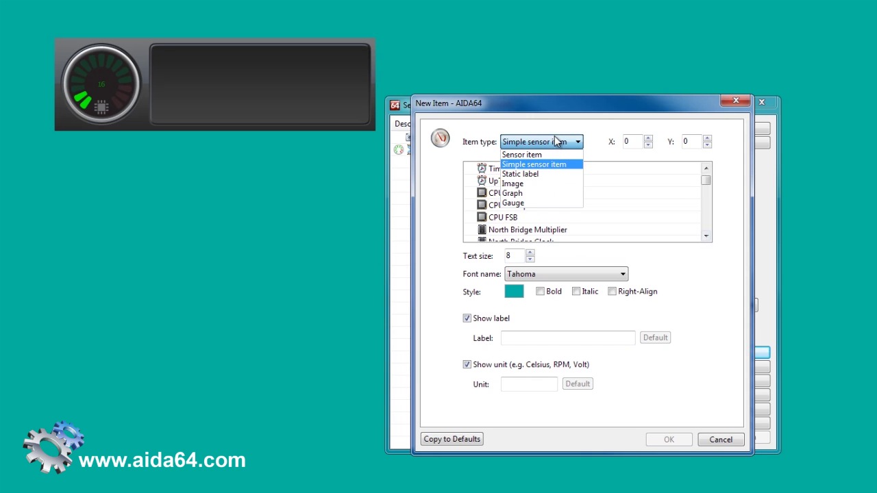
click(528, 194)
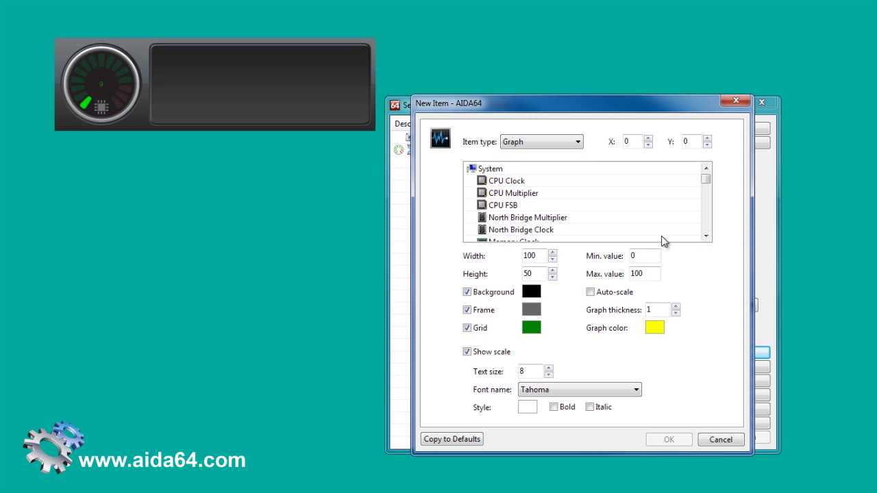
click(706, 236)
click(706, 236)
drag(706, 201, 706, 218)
click(551, 193)
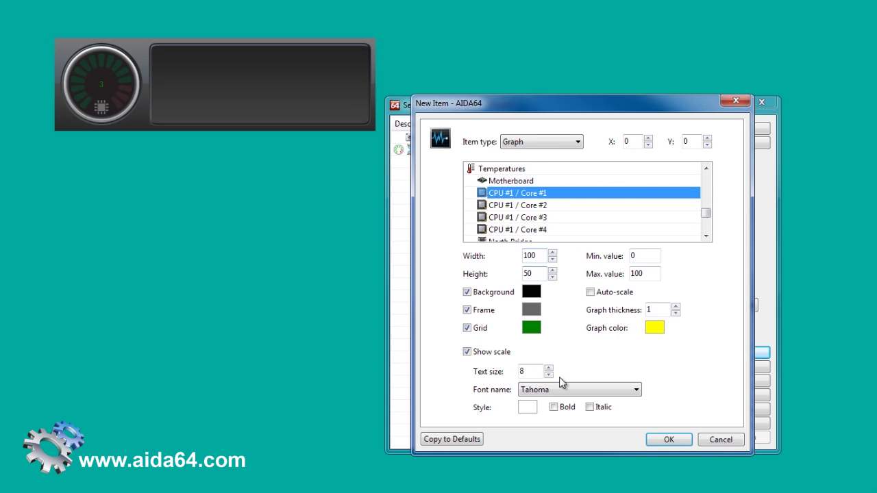
click(668, 439)
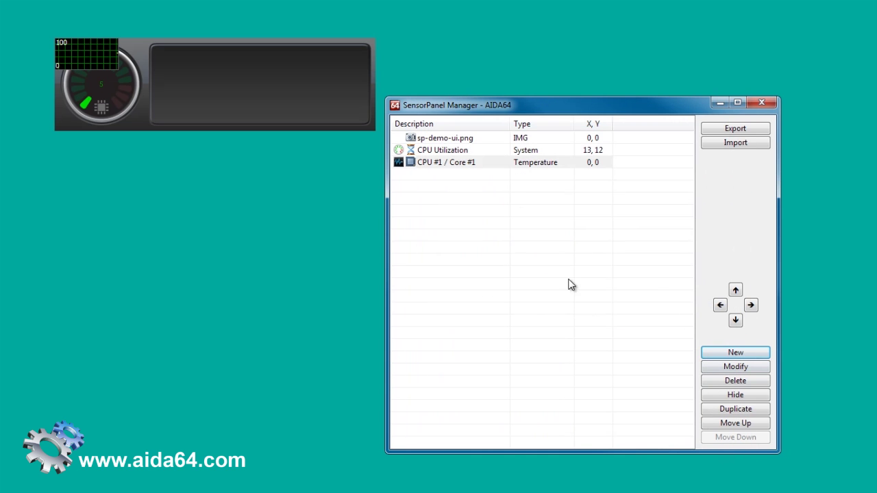
Move the CPU #1 / Core #1 temperature graph to position 153, 14, inside the background's rectangular recess
click(754, 309)
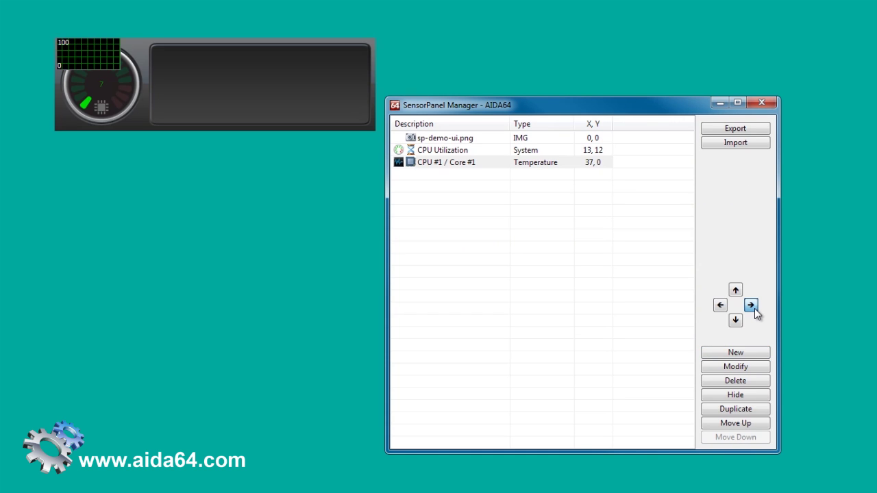
click(754, 308)
click(755, 309)
click(754, 309)
click(754, 308)
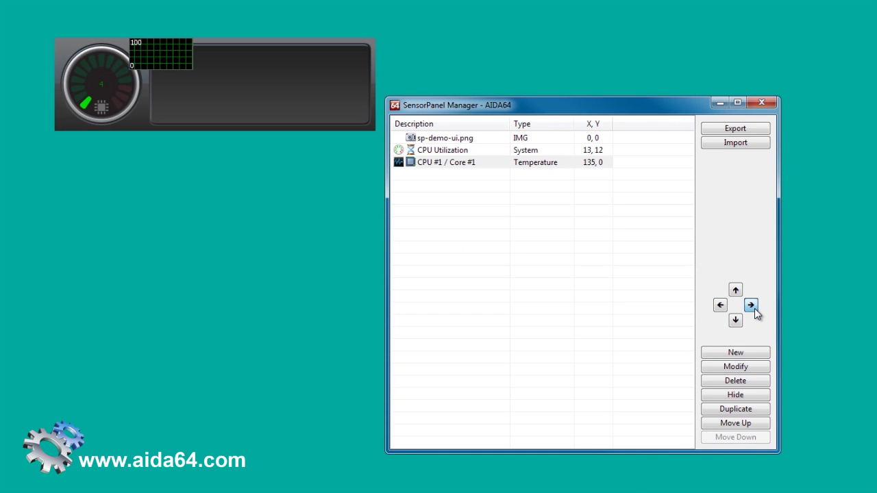
click(754, 308)
click(755, 309)
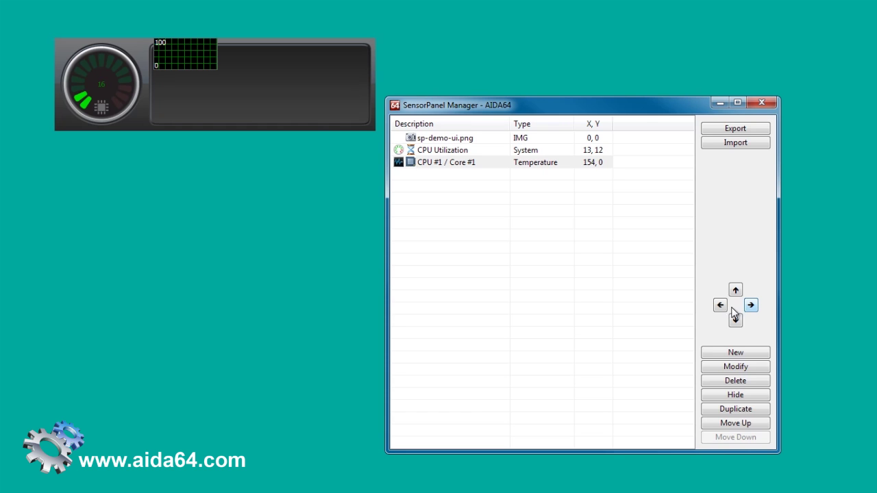
click(735, 320)
click(736, 320)
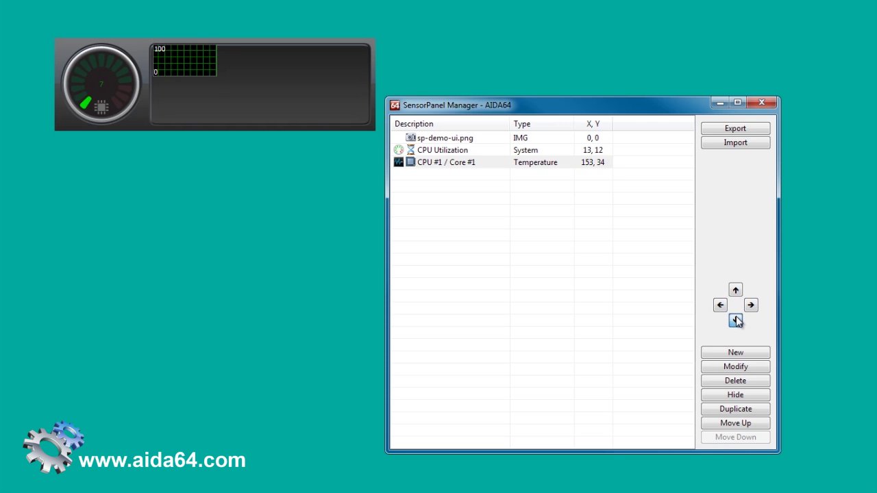
click(736, 291)
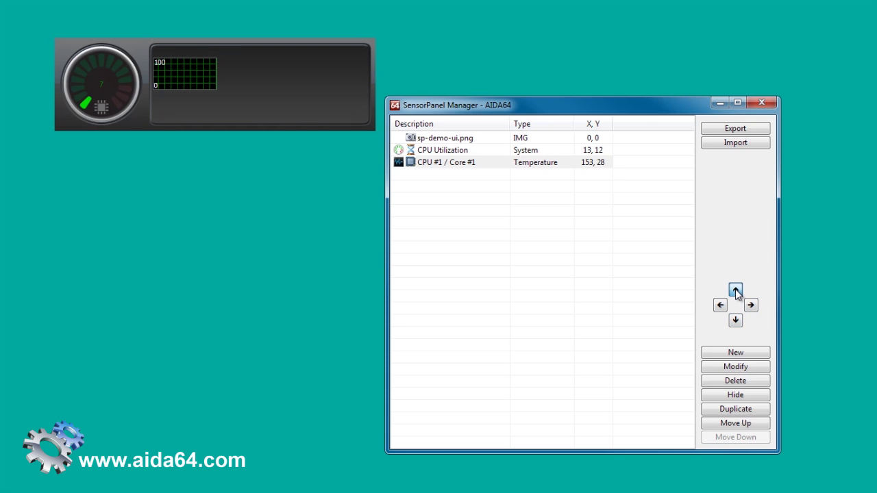
click(735, 291)
click(735, 291)
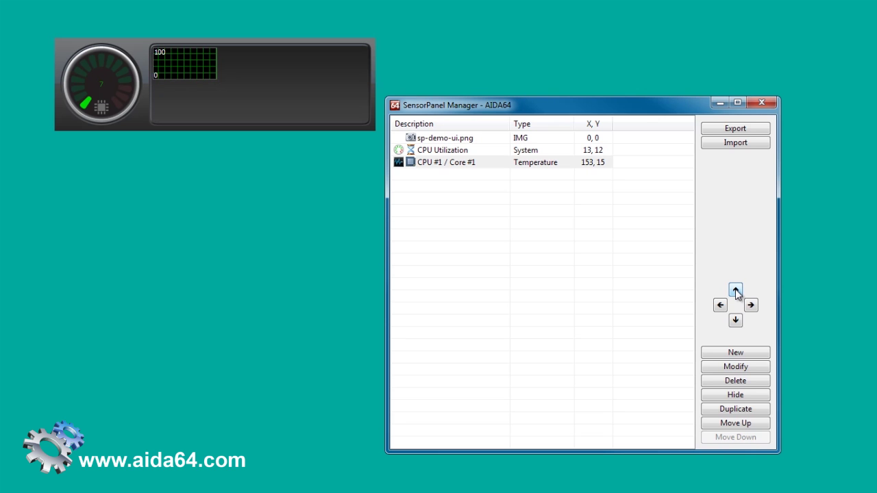
Set the Core #1 graph's width to 333 and turn off its background and frame
click(735, 367)
double_click(530, 256)
text(333)
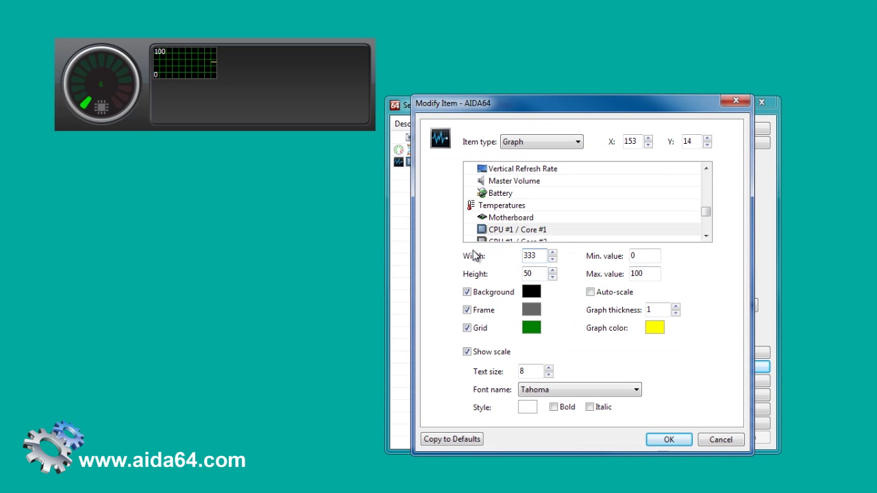
click(487, 295)
click(488, 311)
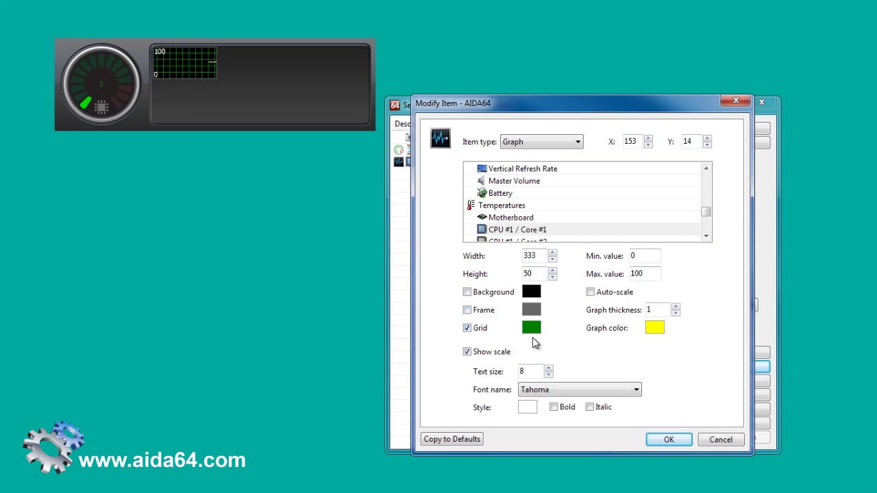
Change the Core #1 graph's grid color to a medium blue and apply the modified settings
click(531, 331)
click(652, 166)
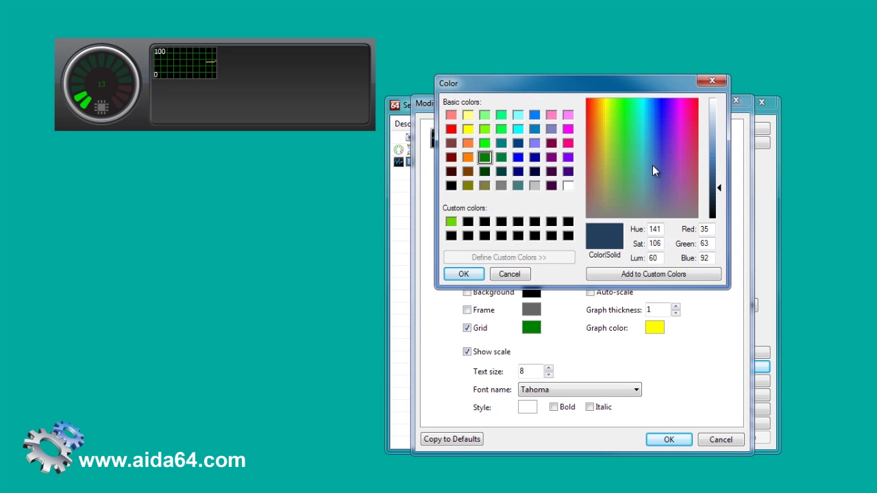
click(713, 166)
click(466, 274)
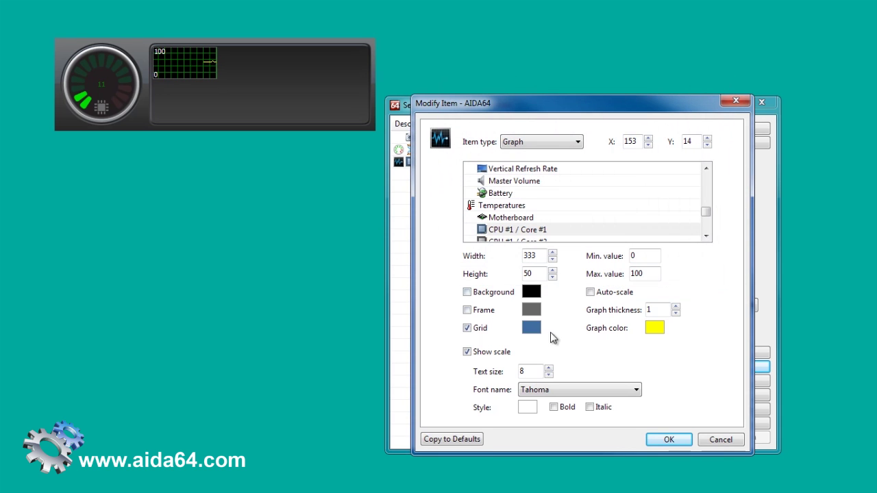
click(662, 439)
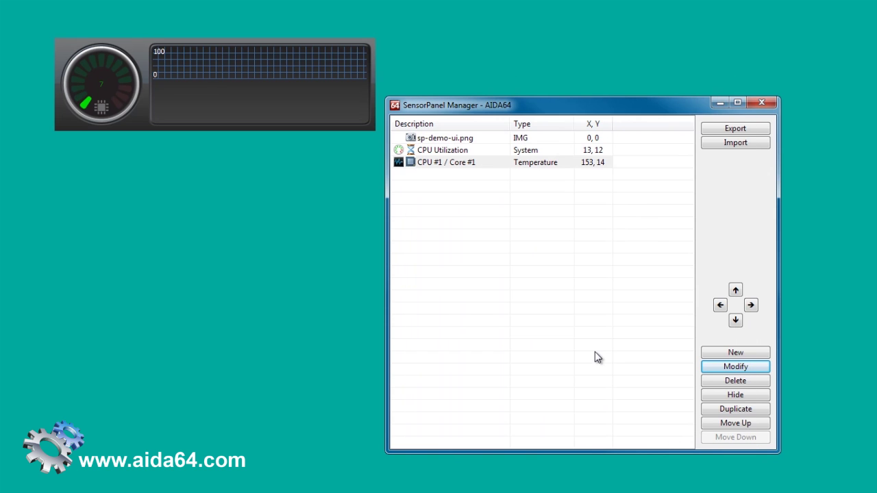
Turn off the scale display on the Core #1 temperature graph
click(735, 368)
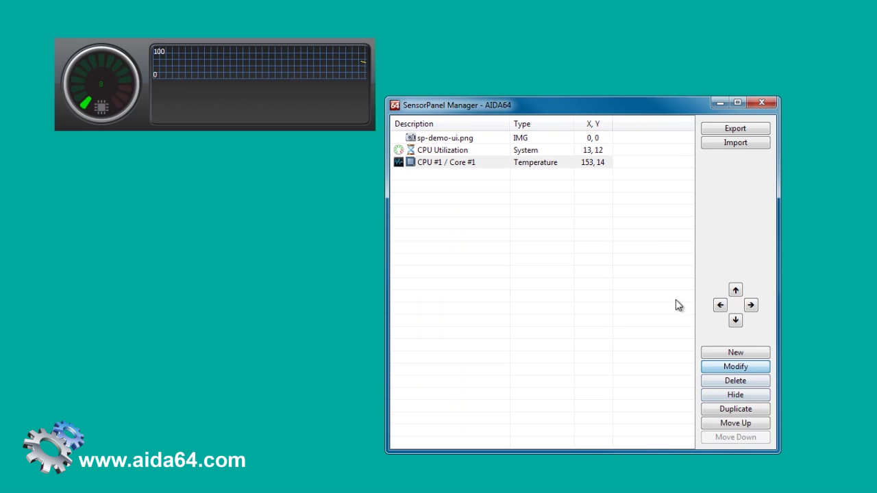
click(479, 354)
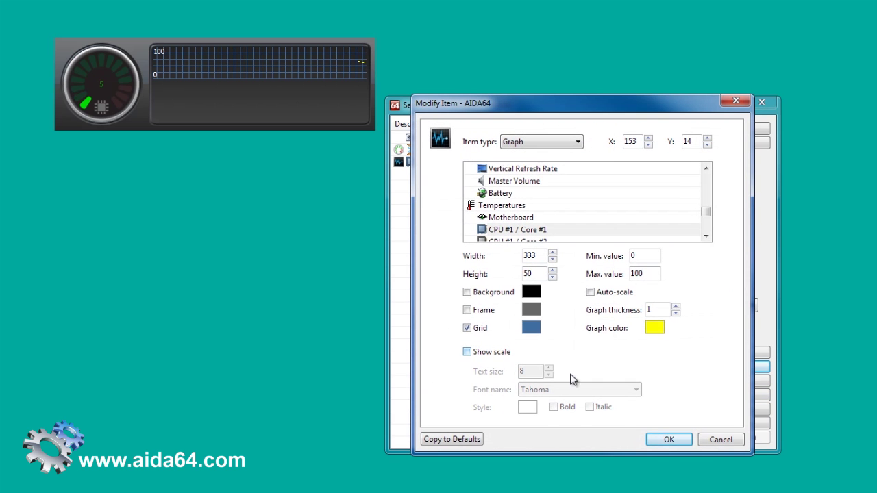
click(669, 440)
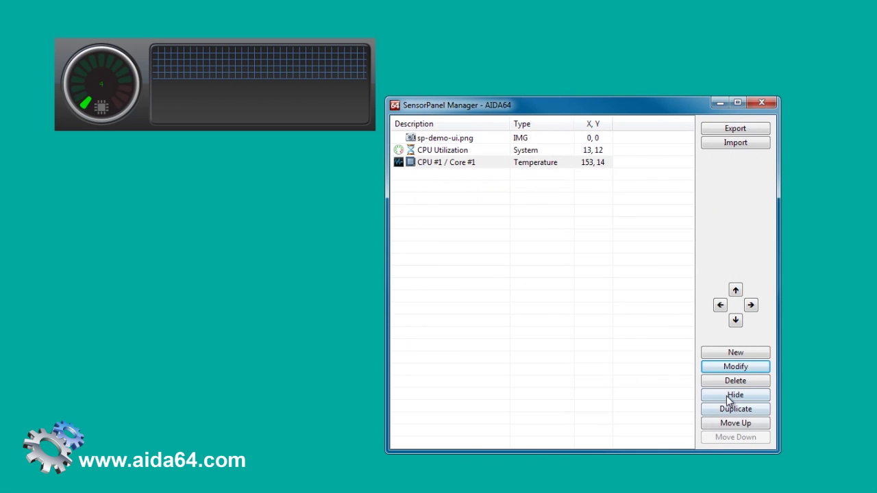
Duplicate the CPU #1 / Core #1 graph item three times
click(739, 410)
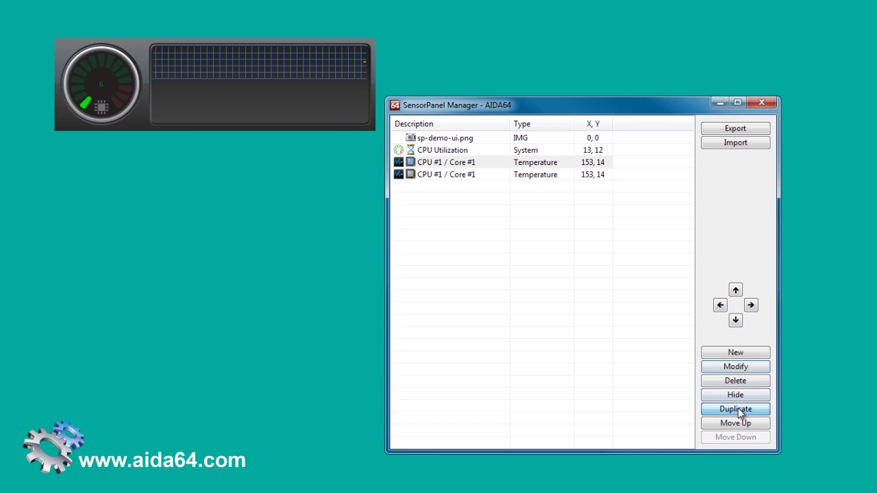
click(739, 410)
click(739, 410)
Assign CPU #1 / Core #2 to the first duplicated graph and CPU #1 / Core #3 to the second
double_click(464, 175)
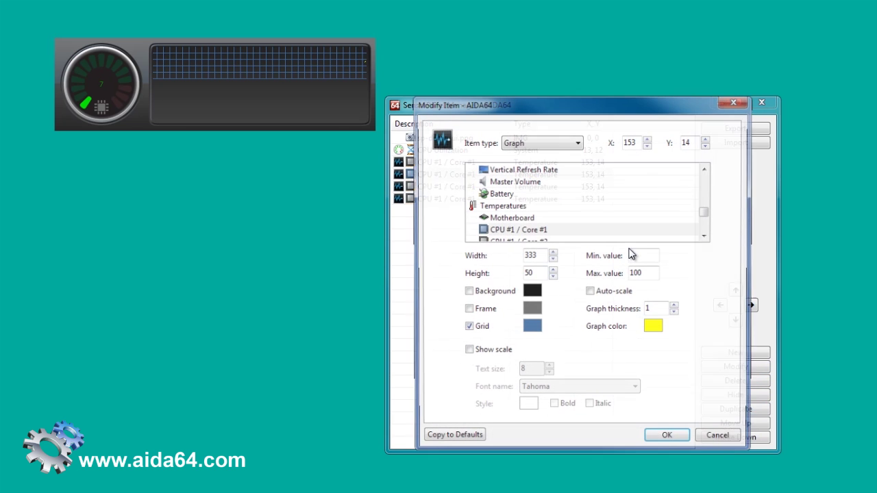
scroll(708, 233, down, 2)
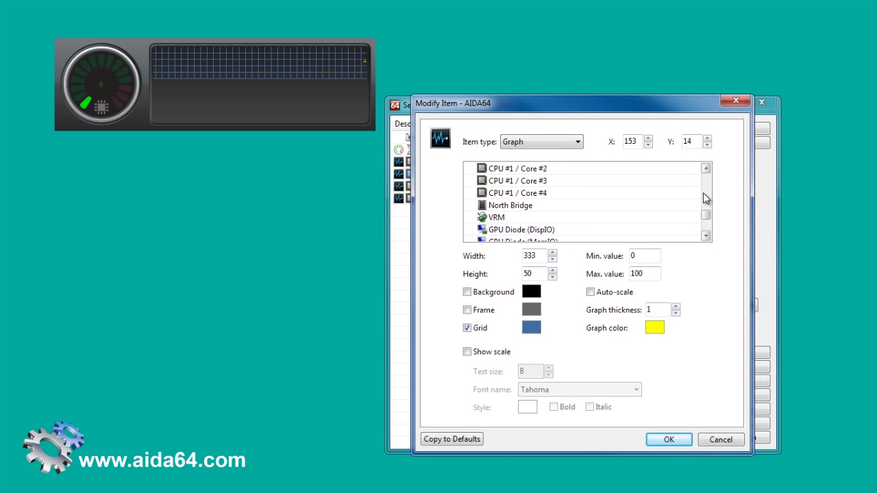
click(580, 168)
click(666, 439)
double_click(452, 187)
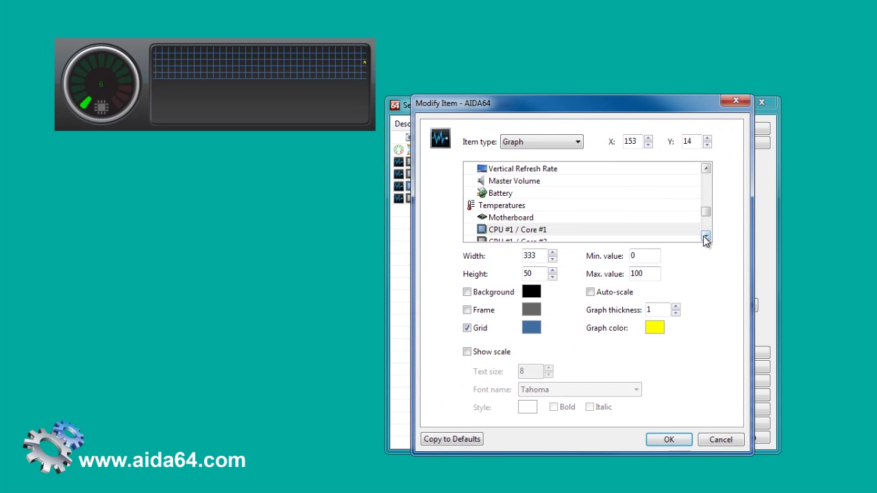
click(706, 236)
click(525, 229)
click(666, 439)
Assign CPU #1 / Core #4 to the last duplicated graph and turn its scale display on
double_click(451, 201)
click(705, 237)
click(706, 237)
click(706, 236)
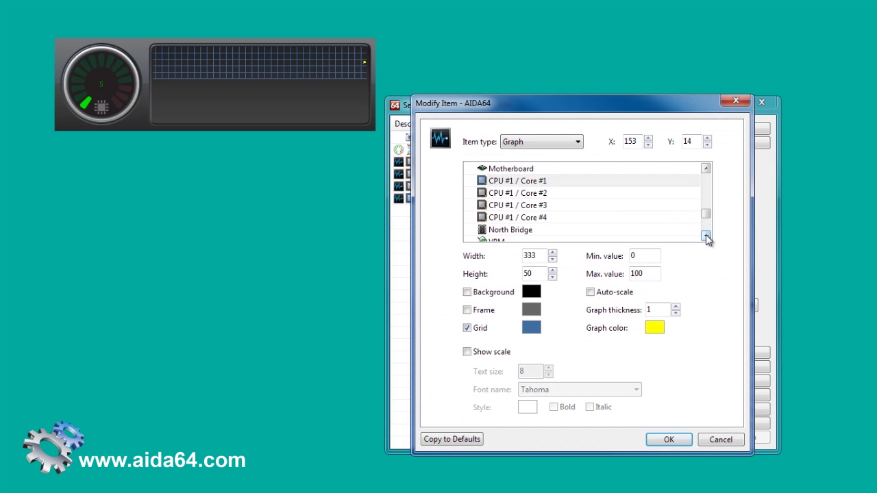
click(565, 218)
click(476, 353)
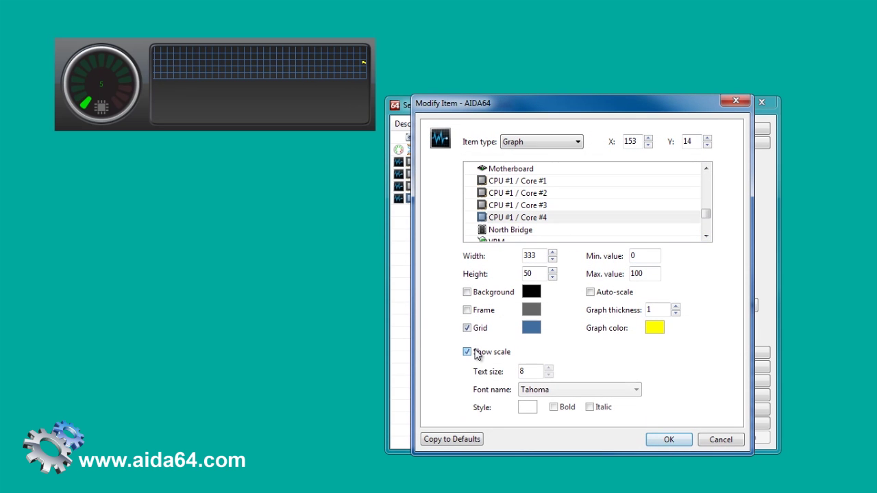
click(658, 437)
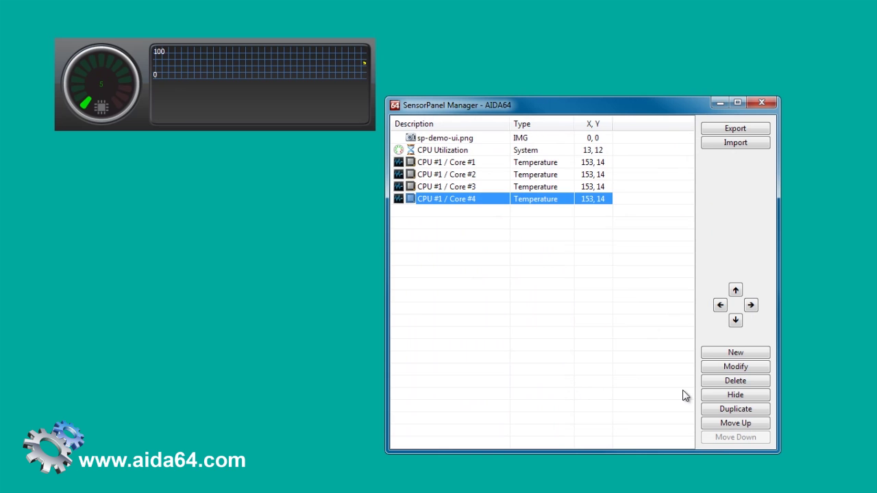
Change the CPU #1 / Core #2 graph color to bright green
double_click(485, 174)
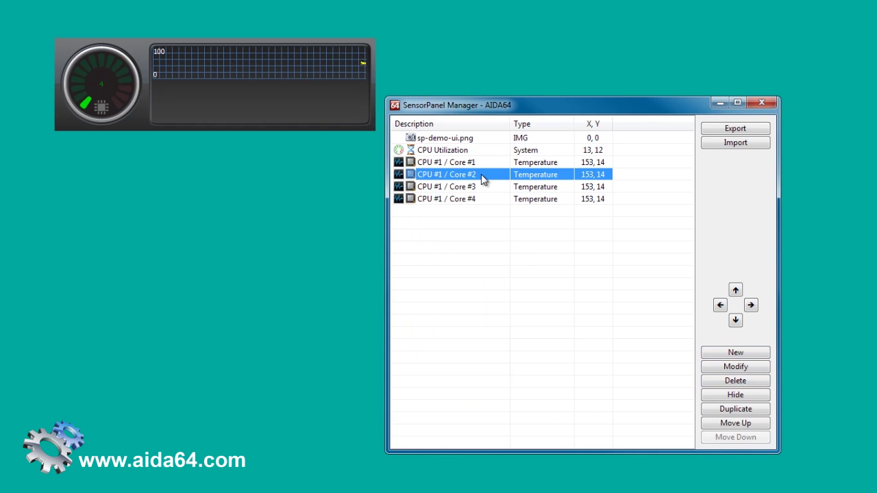
click(654, 327)
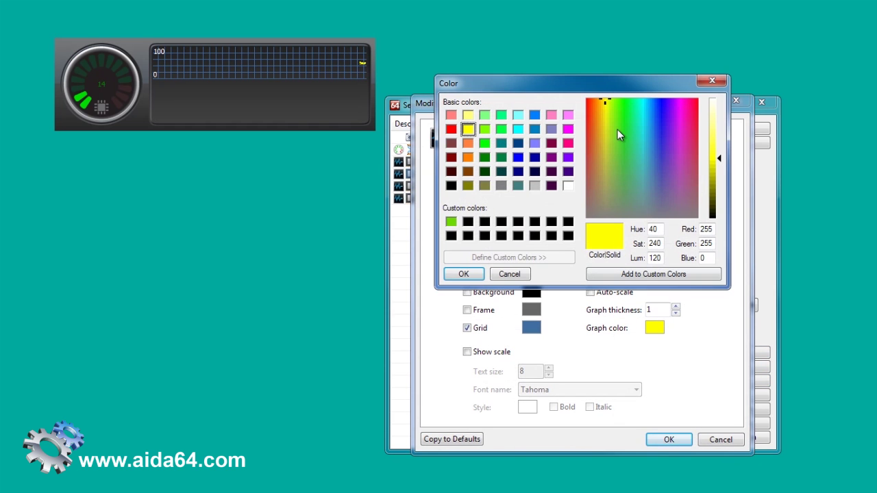
click(618, 100)
click(467, 273)
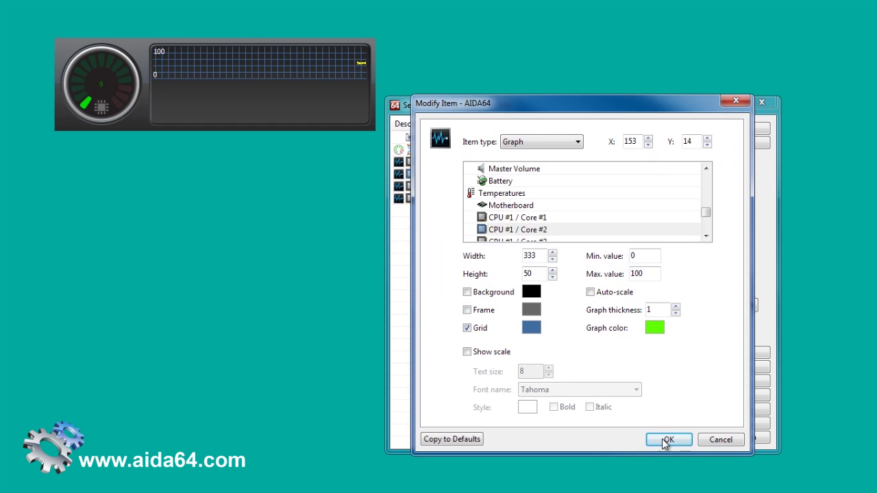
click(664, 440)
Change the CPU #1 / Core #3 graph color to turquoise (red 1, green 254, blue 228)
click(474, 189)
double_click(578, 190)
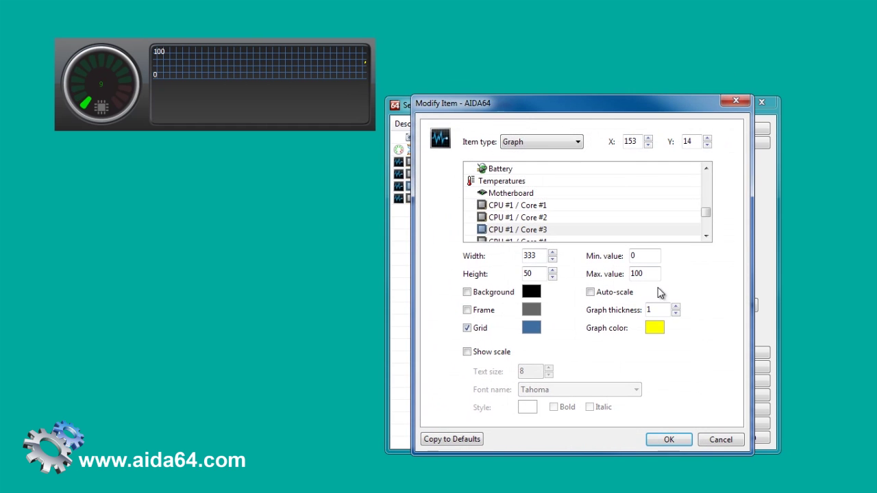
click(655, 329)
click(641, 101)
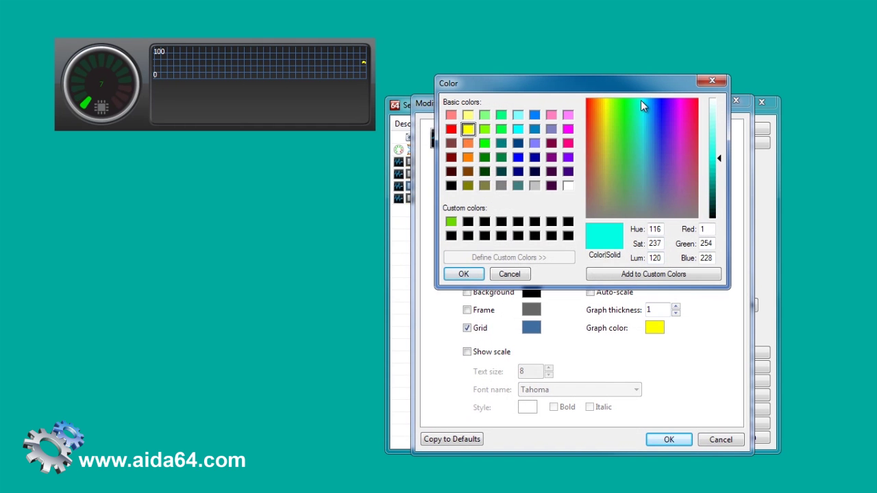
key(Return)
click(667, 440)
Change the CPU #1 / Core #4 graph color to blue (red 0, green 128, blue 255)
click(489, 200)
double_click(490, 199)
click(655, 328)
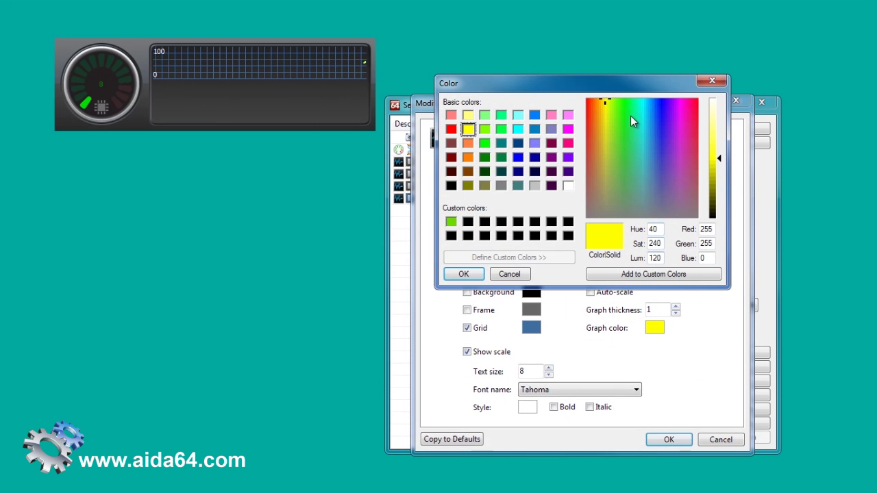
click(655, 100)
click(652, 100)
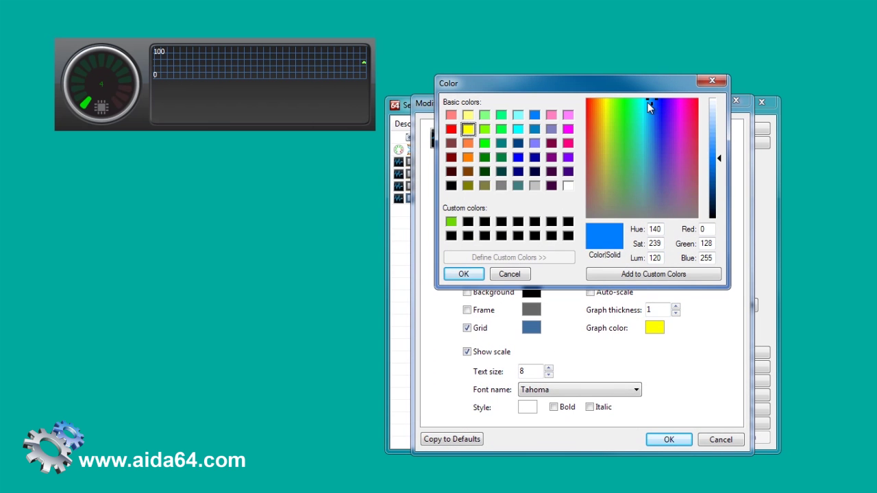
click(450, 275)
click(669, 440)
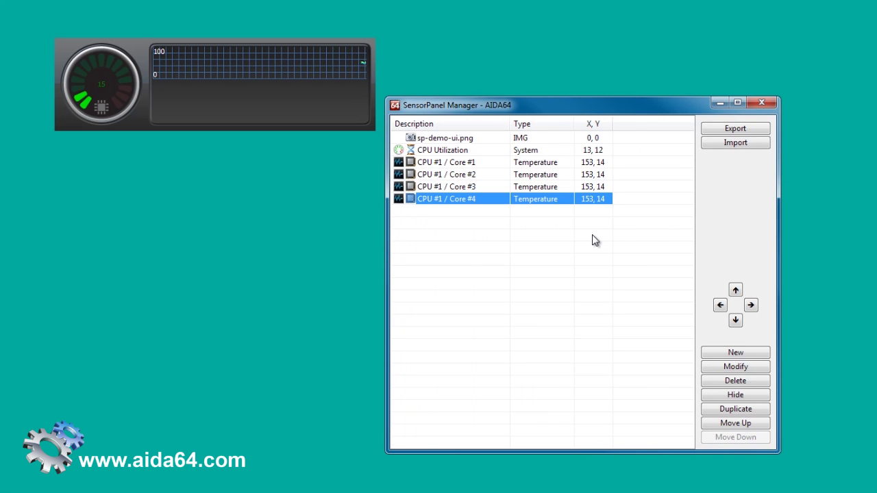
Add a new Sensor item for the SAMSUNG SSD 830 Series temperature with the default label and formatting
click(735, 352)
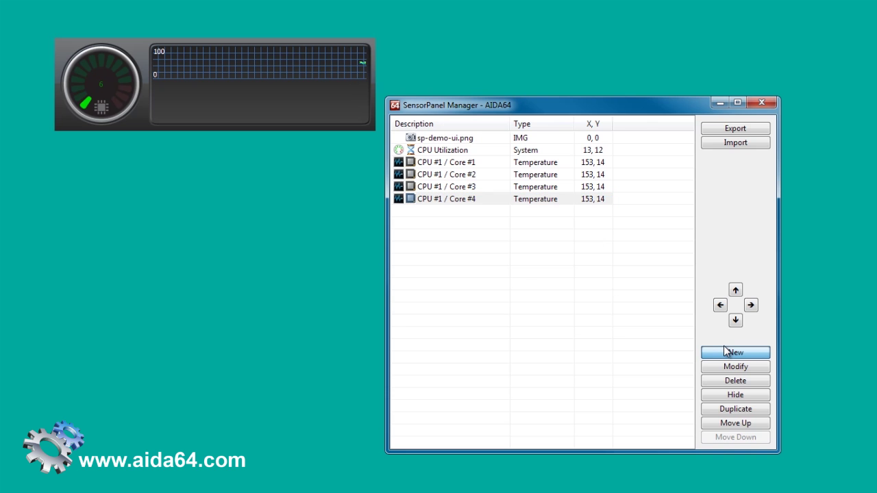
click(548, 143)
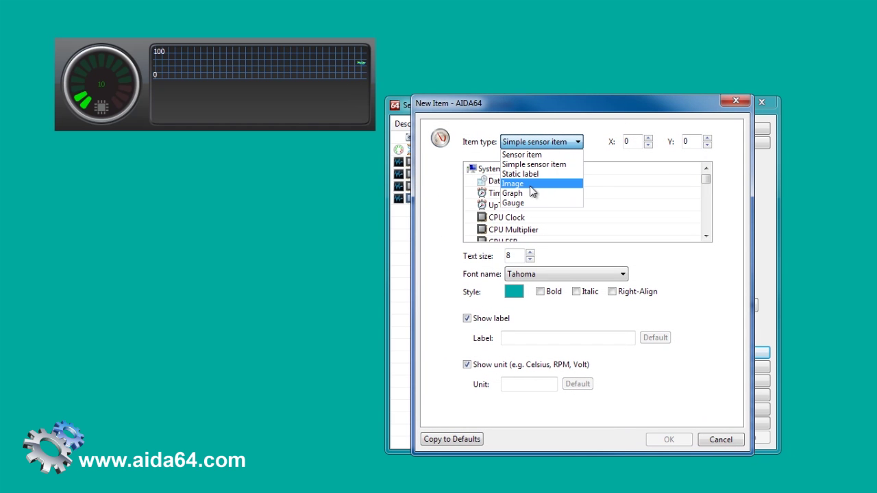
click(532, 146)
click(533, 147)
click(524, 155)
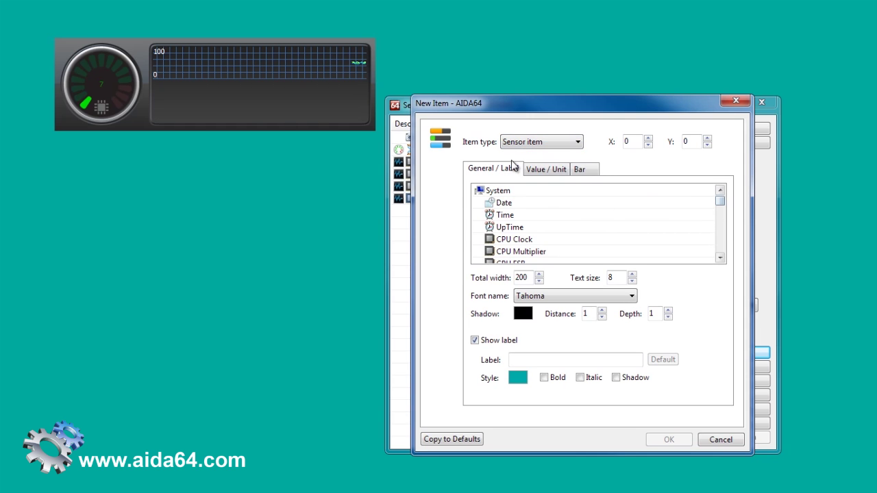
scroll(723, 211, down, 3)
drag(724, 211, 721, 243)
click(562, 215)
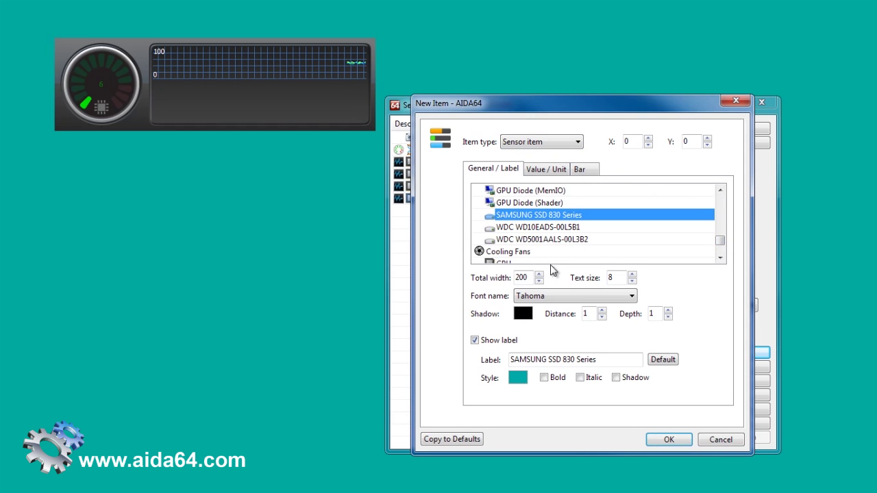
click(674, 438)
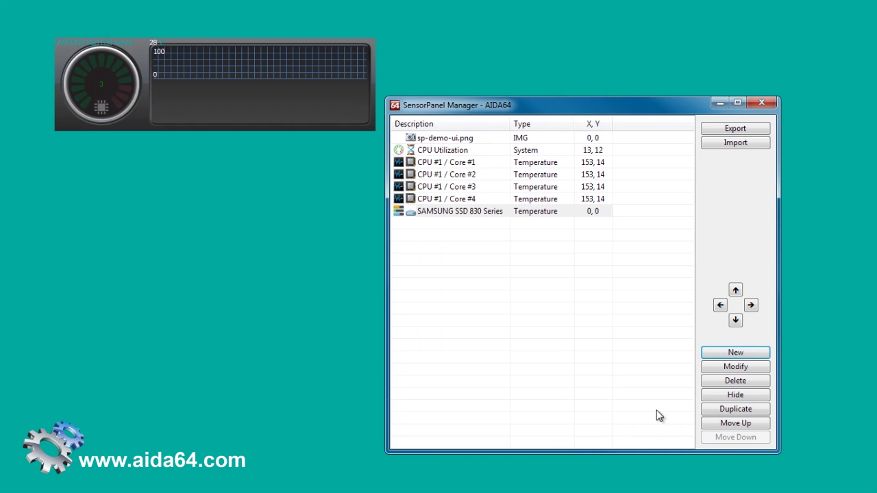
Position the SAMSUNG SSD 830 Series item below the temperature graph at X 158, Y 68
click(751, 305)
click(752, 305)
click(751, 305)
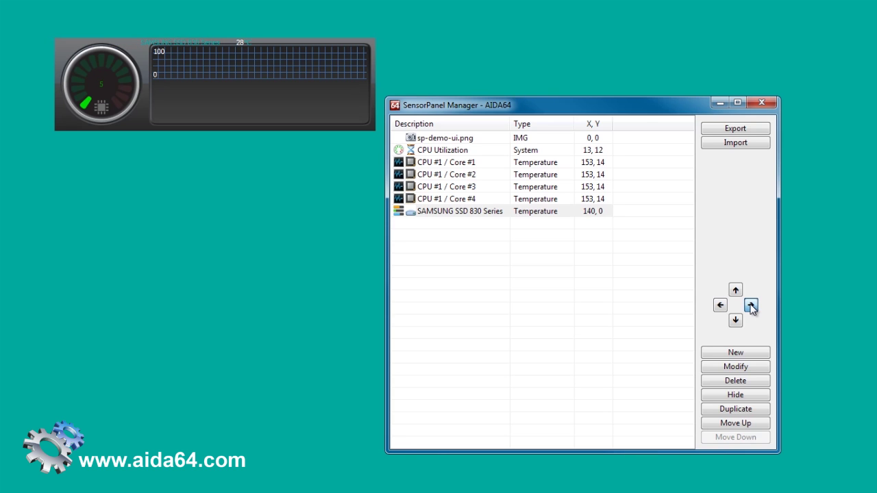
click(721, 306)
click(736, 320)
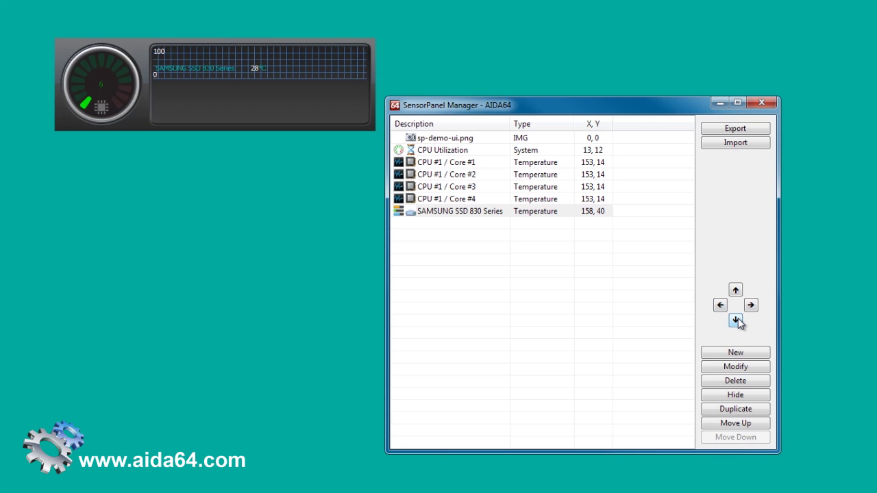
click(736, 320)
click(736, 320)
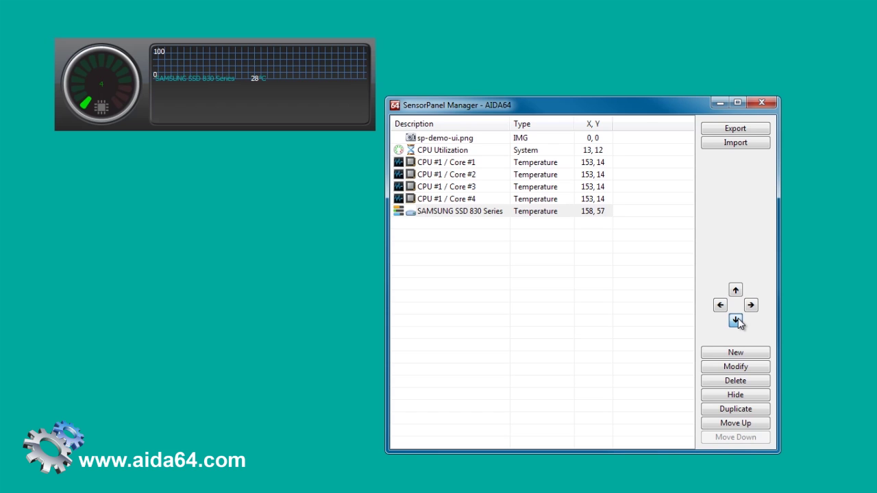
click(736, 320)
click(736, 320)
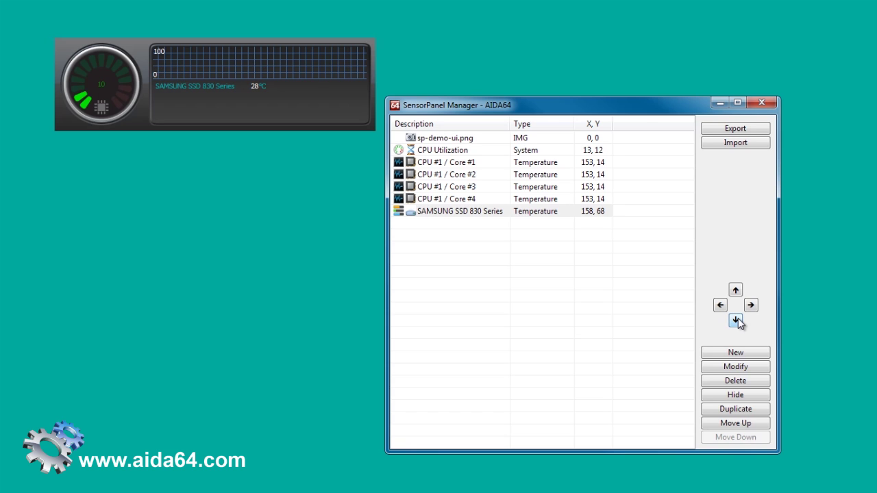
Set the SAMSUNG SSD 830 Series item's total width to 130
click(736, 367)
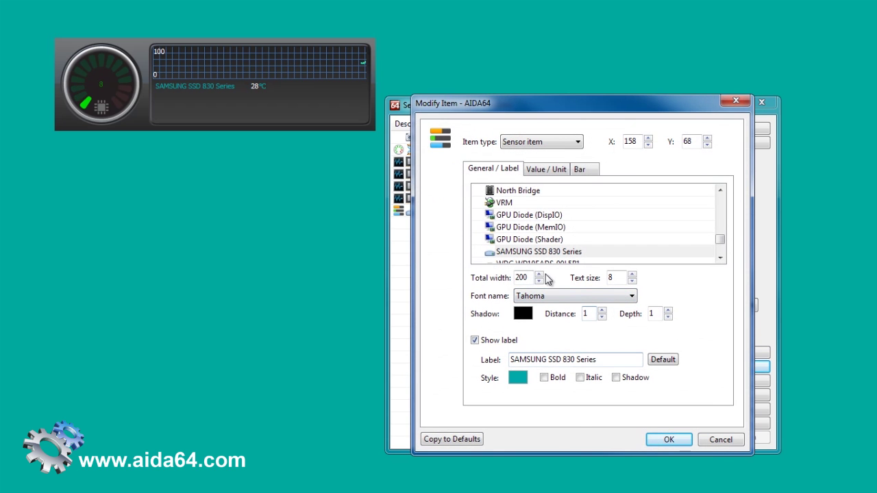
drag(538, 278, 505, 278)
text(130)
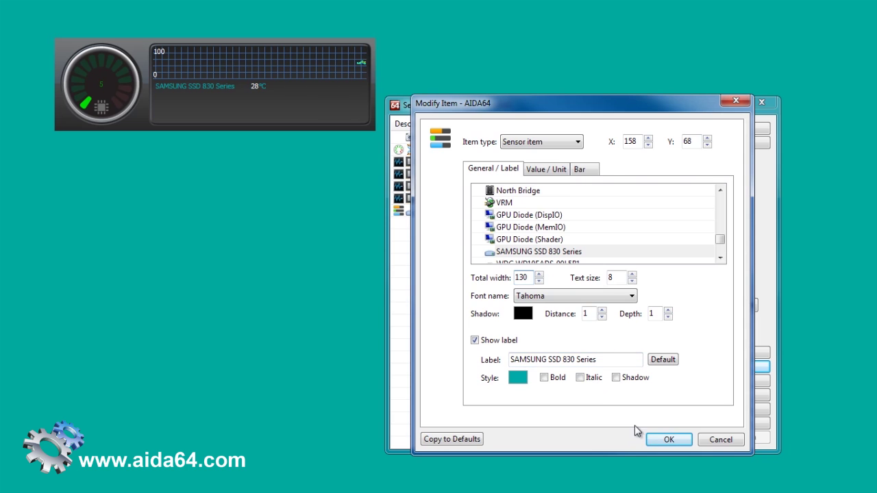
click(660, 439)
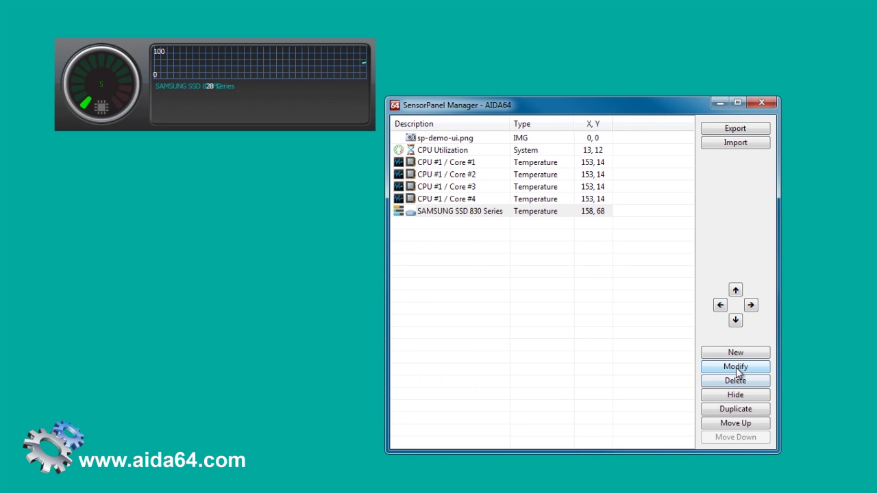
Change the SSD temperature item's label to "Samsung SSD"
drag(604, 359, 506, 359)
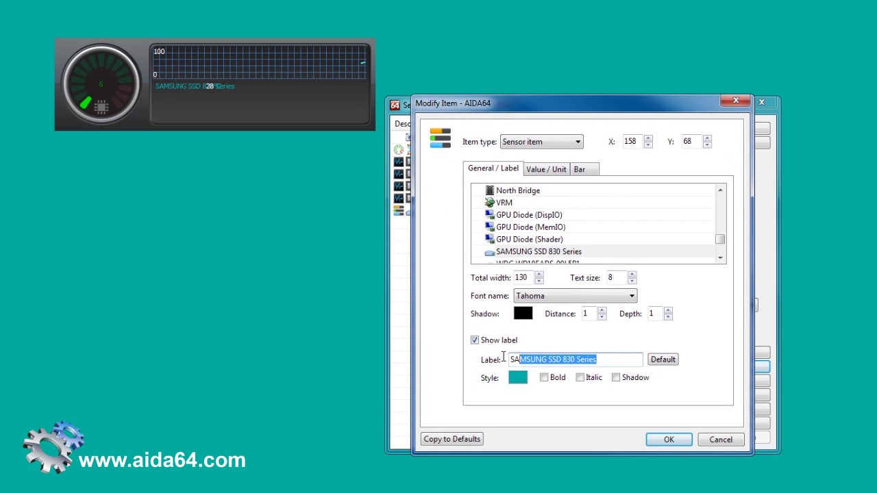
text(Samsn)
text(ng SSD)
key(Return)
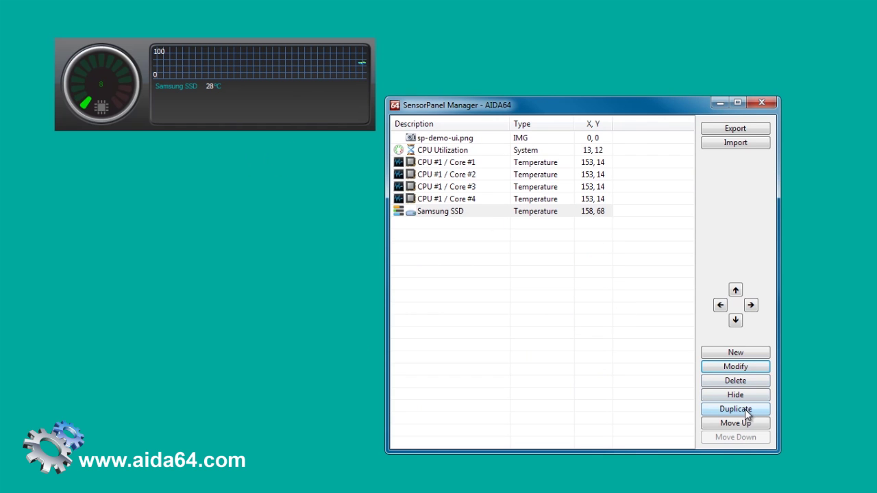
Show a bar for the Samsung SSD item and give it a dark gray frame (red 55, green 55, blue 55)
click(524, 214)
double_click(520, 215)
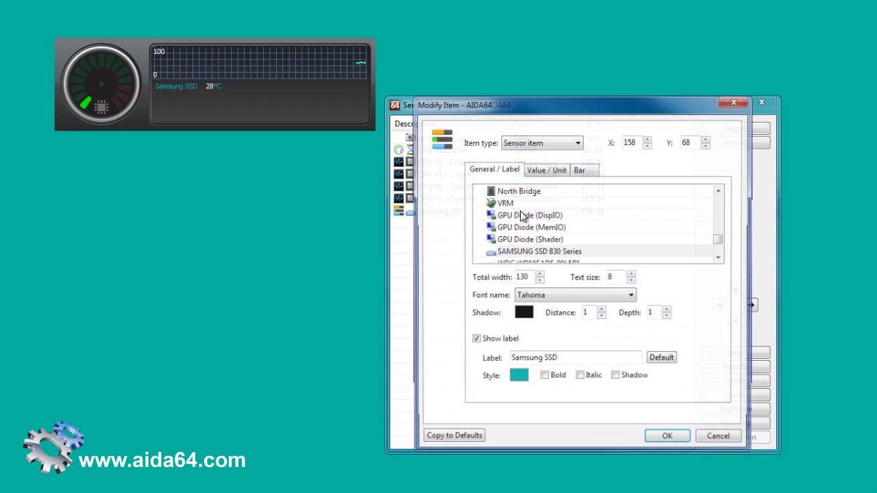
click(594, 169)
click(509, 192)
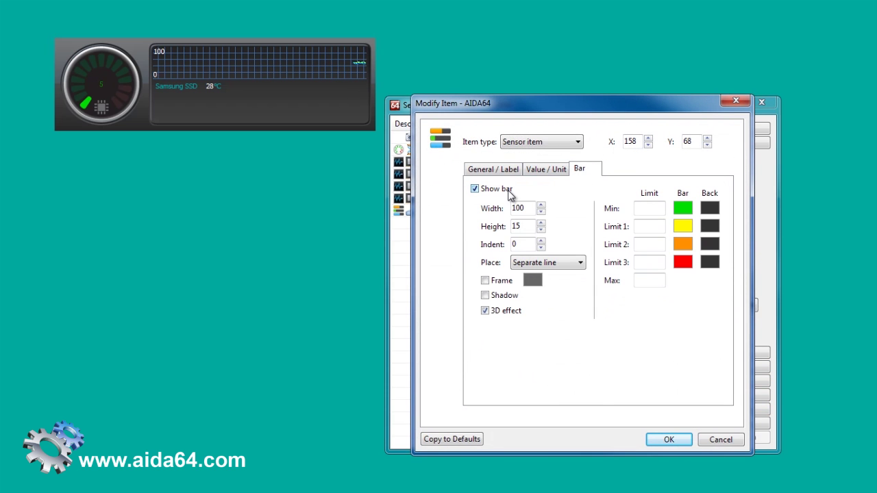
click(503, 287)
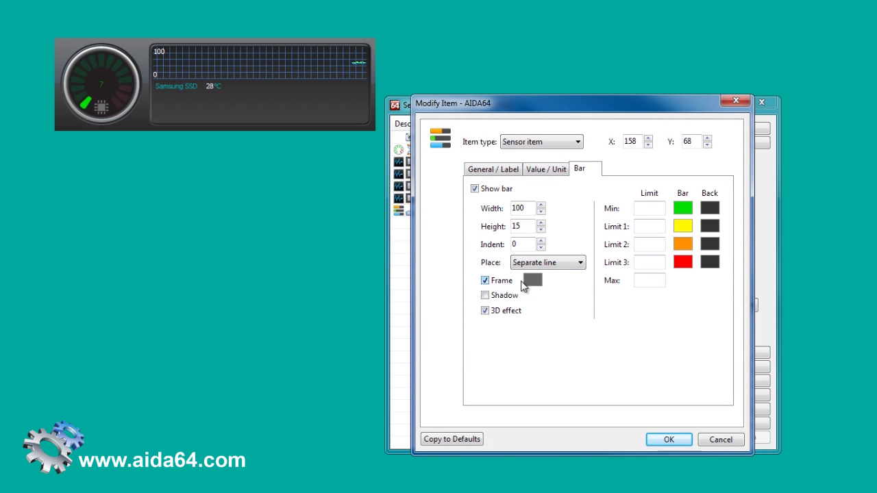
click(527, 282)
click(716, 196)
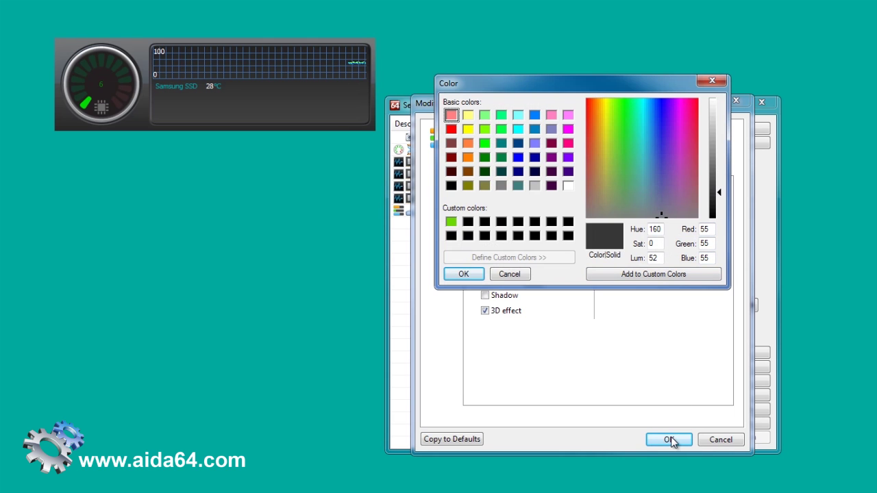
click(463, 274)
click(668, 439)
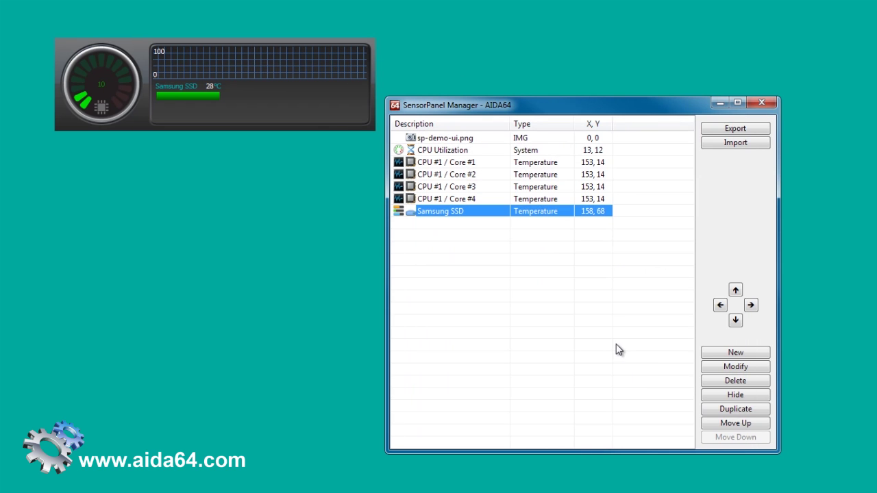
Set the Samsung SSD item's bar height to 8
double_click(467, 212)
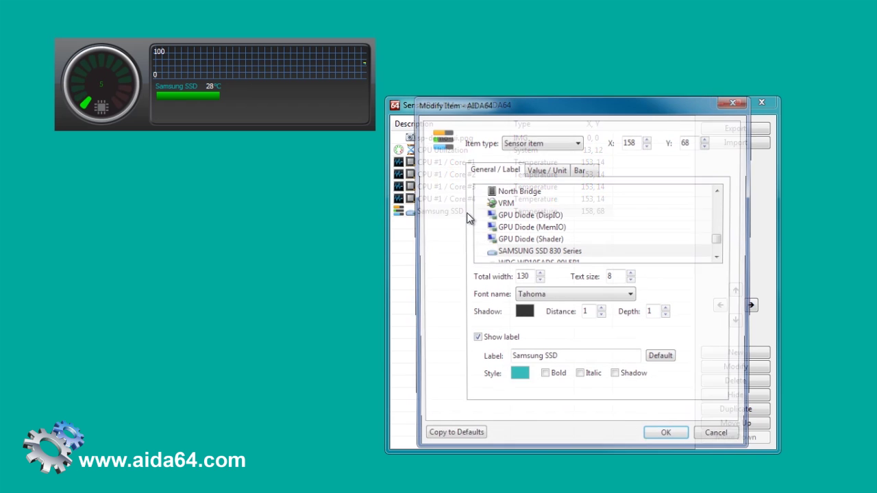
click(575, 172)
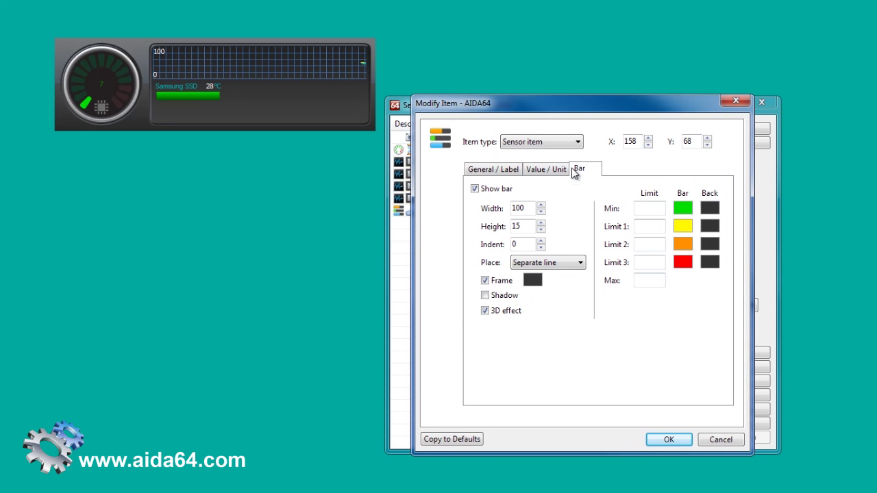
drag(532, 226, 472, 226)
text(8)
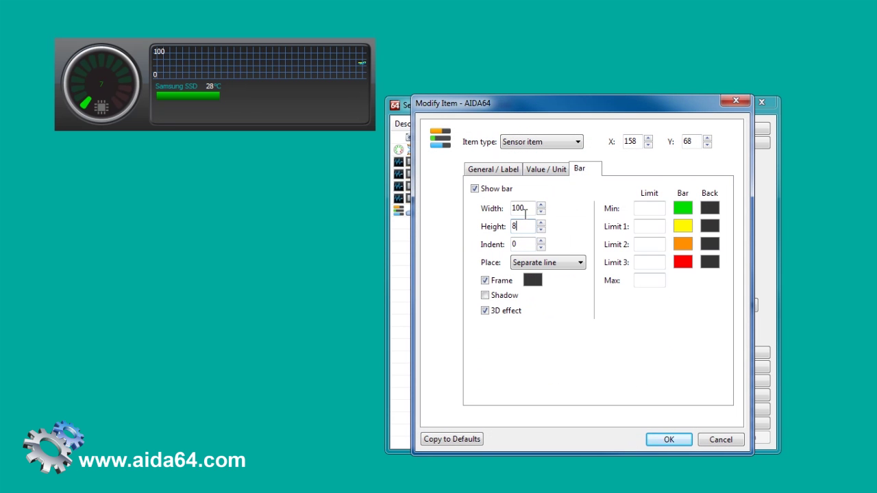
Set the Samsung SSD bar's minimum to 0, limits 1 to 3 to 35, 40 and 50, and maximum to 60
click(654, 209)
text(0)
key(Tab)
text(35)
key(Tab)
text(450)
key(Tab)
text(60)
click(679, 441)
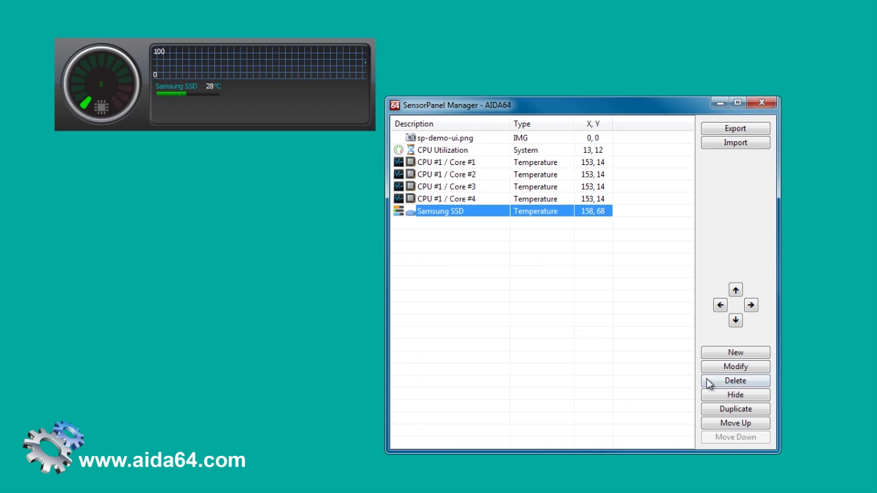
Duplicate the Samsung SSD item and move the copy down to X 158, Y 96
click(736, 409)
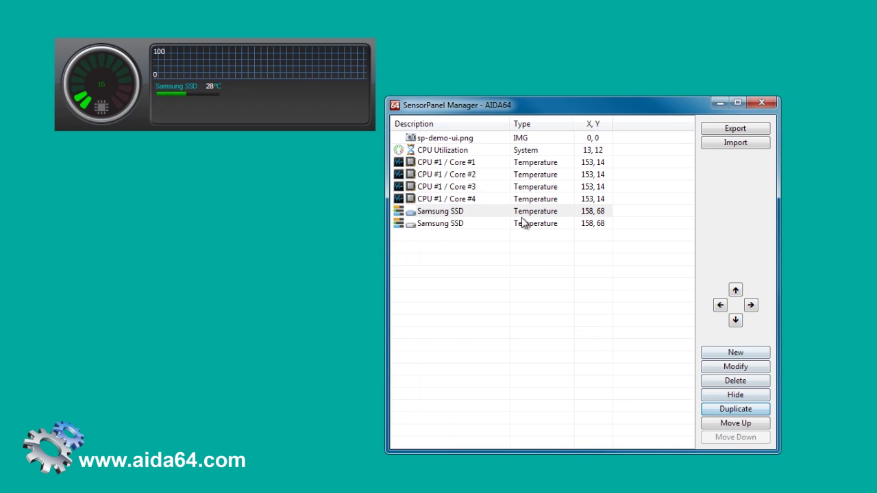
click(526, 224)
click(738, 321)
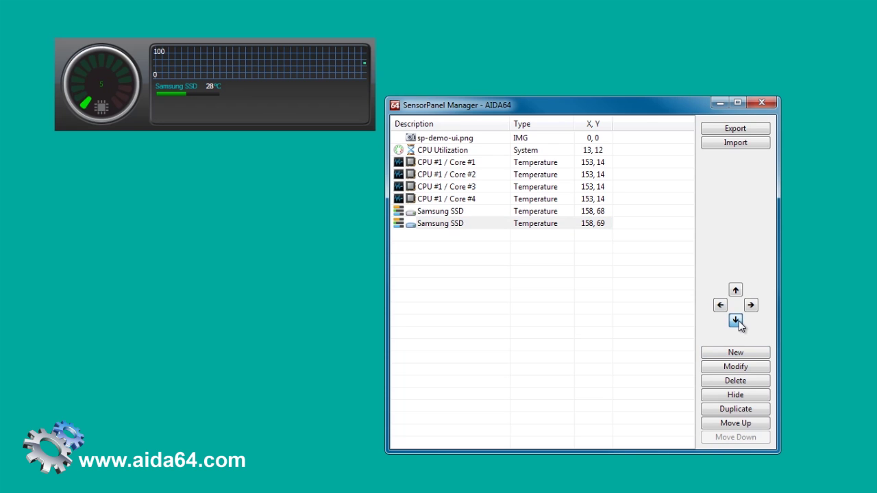
click(737, 321)
click(737, 321)
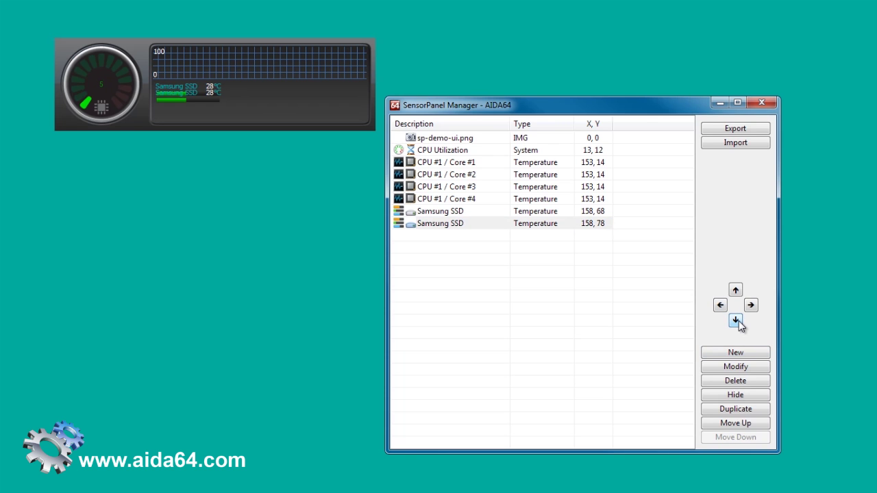
click(737, 322)
click(736, 321)
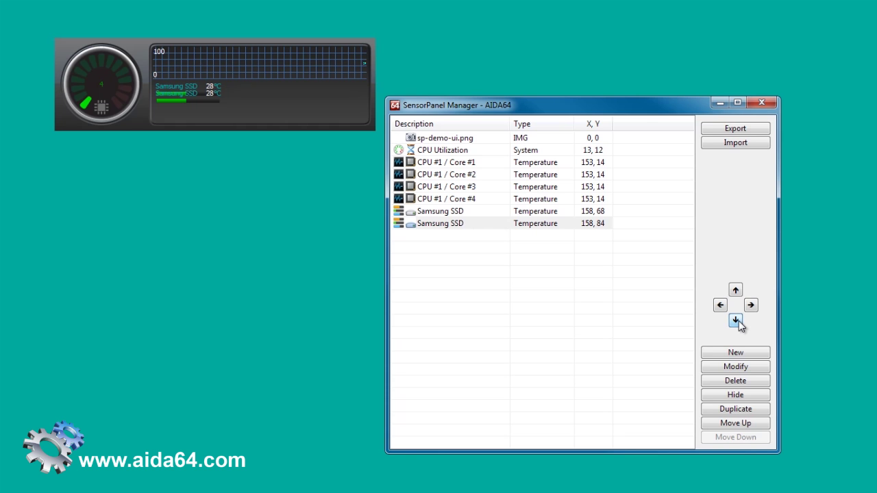
click(736, 321)
click(736, 321)
click(737, 320)
click(736, 321)
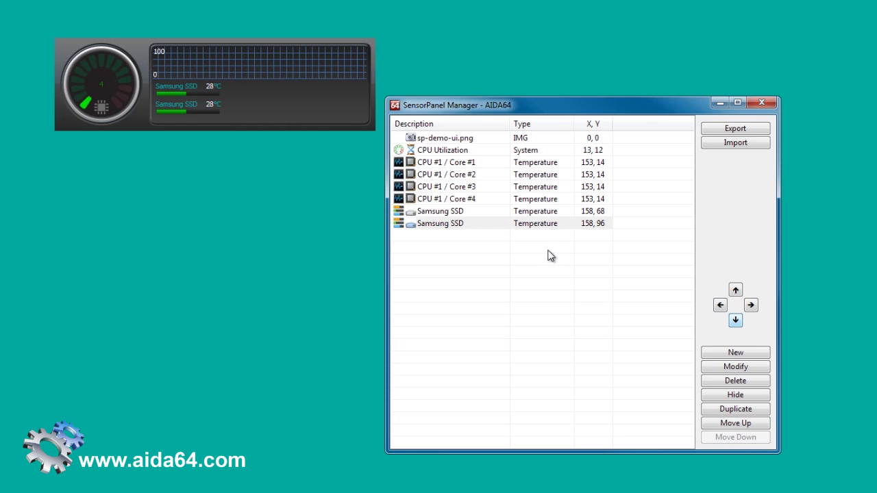
Move both Samsung SSD items down together by 4 pixels, to Y 72 and Y 100
ctrl+click(453, 209)
click(739, 322)
click(739, 322)
click(739, 322)
click(739, 322)
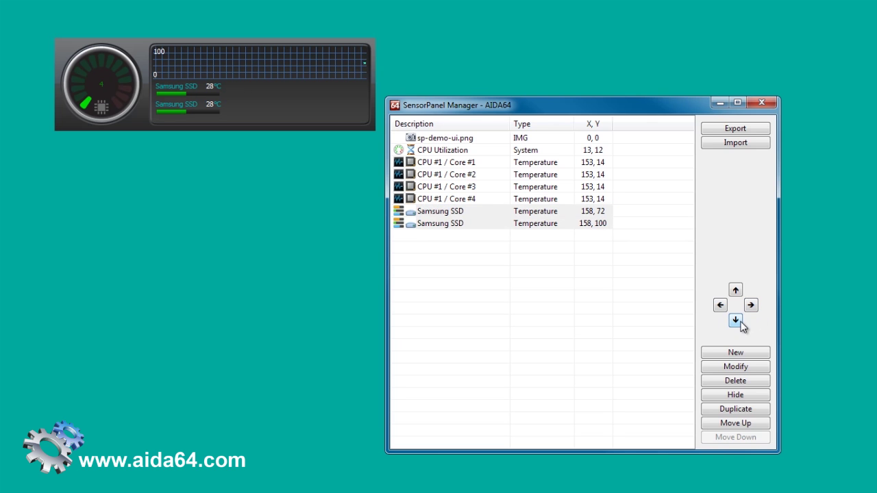
Switch the lower Samsung SSD item to the Motherboard temperature sensor with its default label
click(454, 224)
double_click(454, 224)
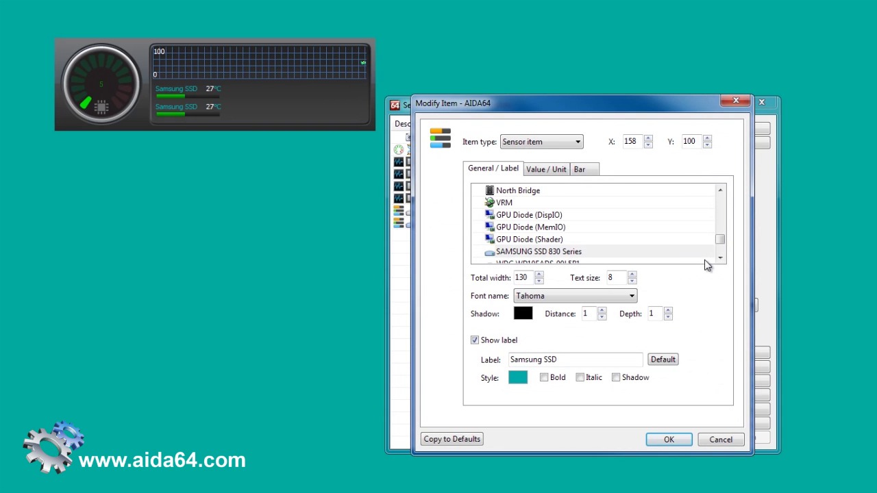
drag(721, 241, 721, 233)
click(529, 240)
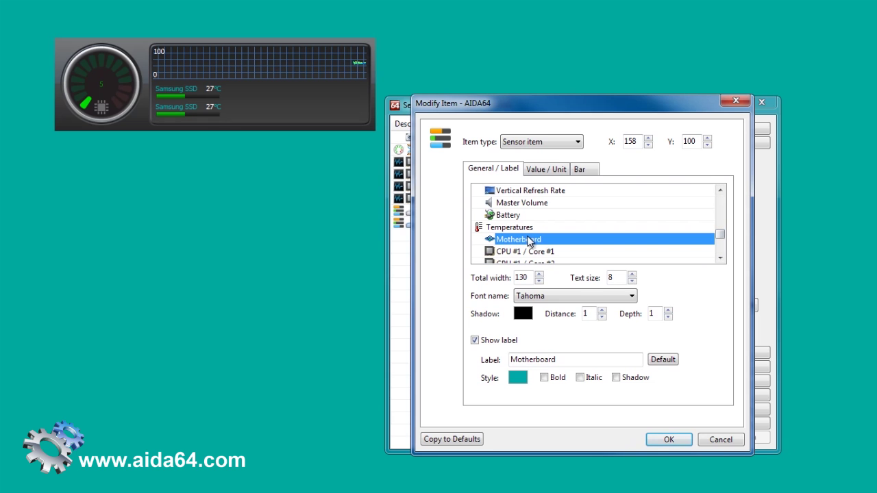
click(668, 440)
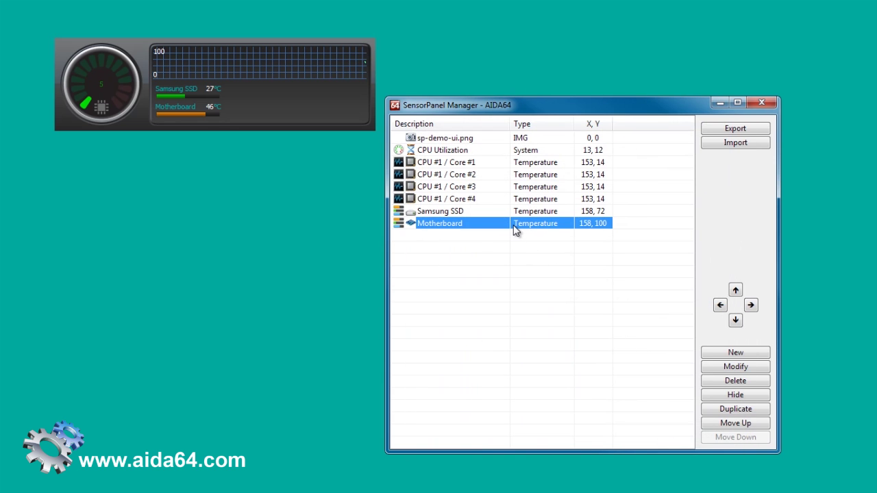
Set the Motherboard bar's limits 1 to 3 to 50, 55 and 60, and its maximum to 65
double_click(516, 231)
click(578, 171)
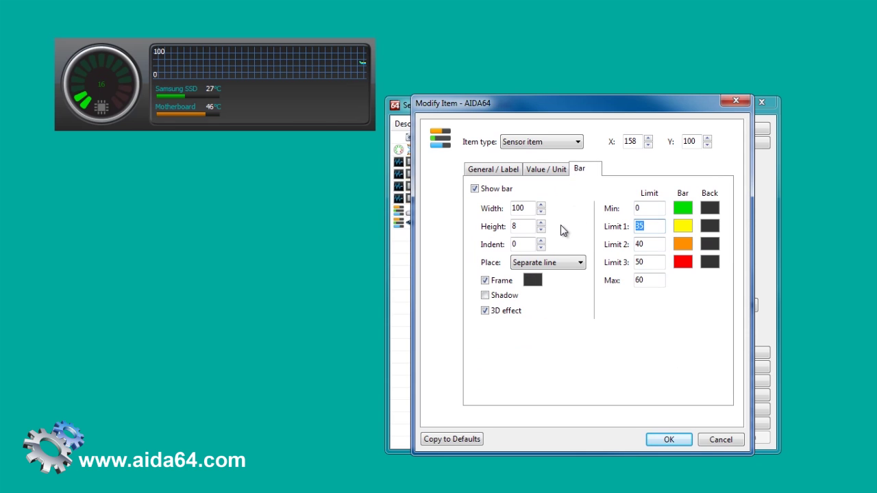
text(50)
key(Tab)
text(55)
key(Tab)
text(60)
key(Tab)
text(65)
click(669, 439)
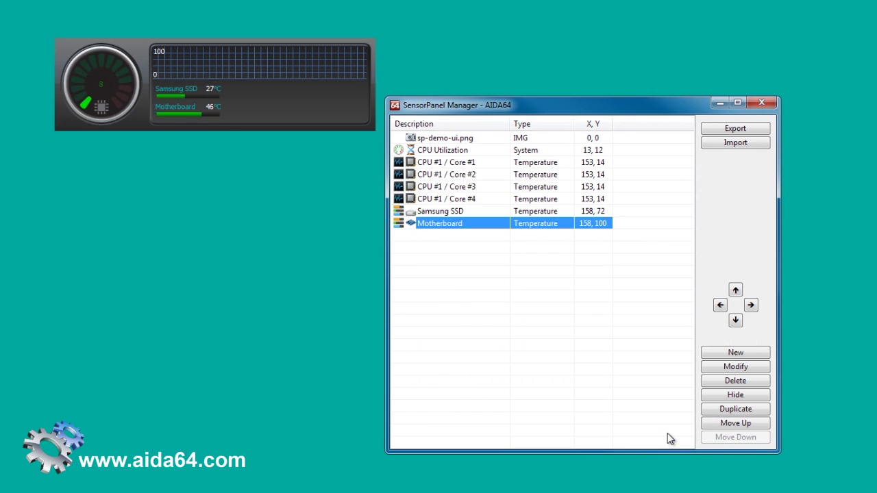
Set the width of all four CPU core temperature graphs to 165 in one edit
click(454, 168)
shift+click(449, 199)
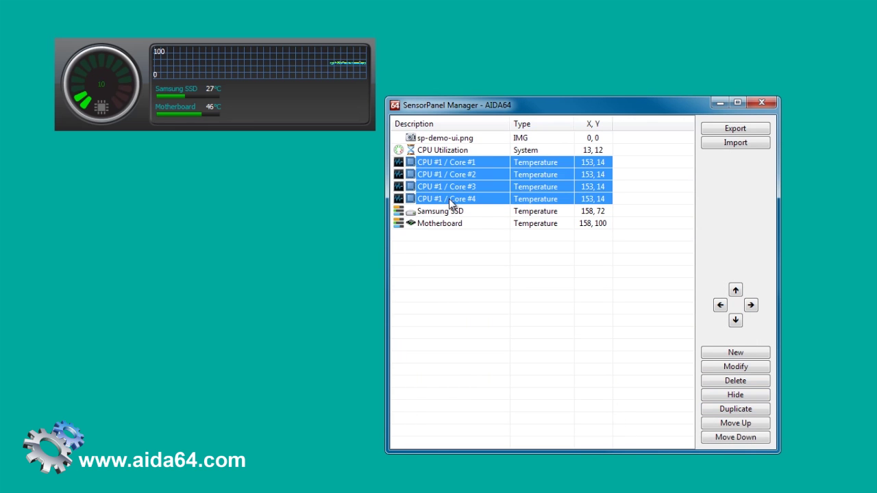
click(735, 367)
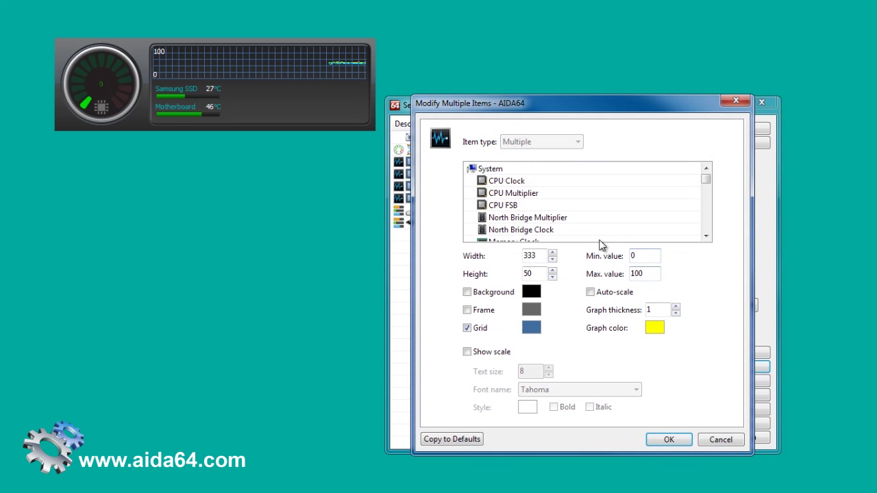
double_click(530, 256)
text(165)
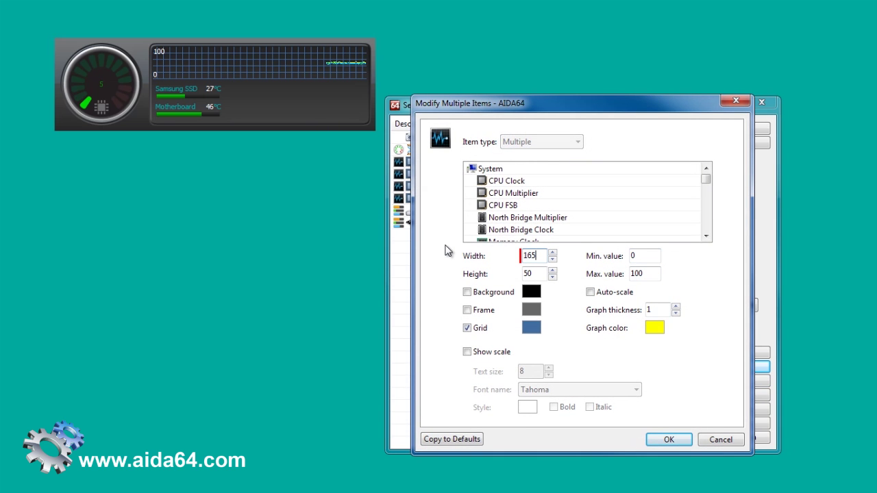
click(665, 439)
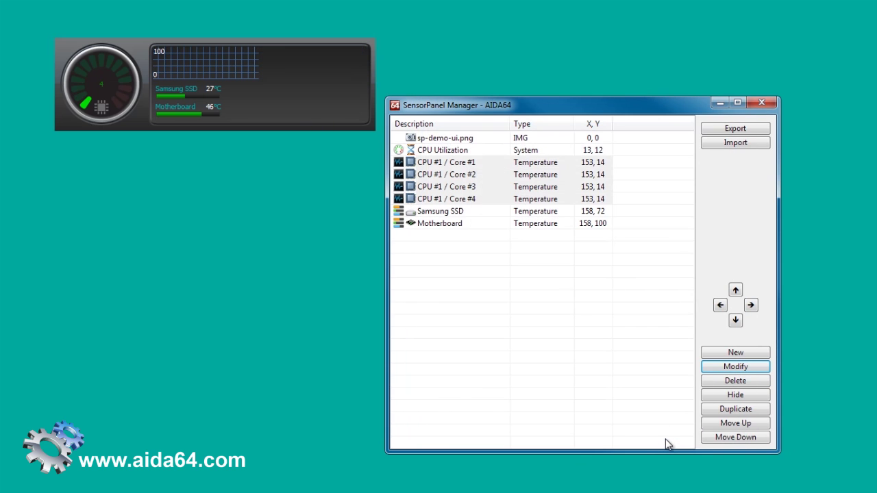
Duplicate the CPU Core #4 graph, switch the copy to the CPU cooling fan sensor and set its maximum value to 1500
click(468, 205)
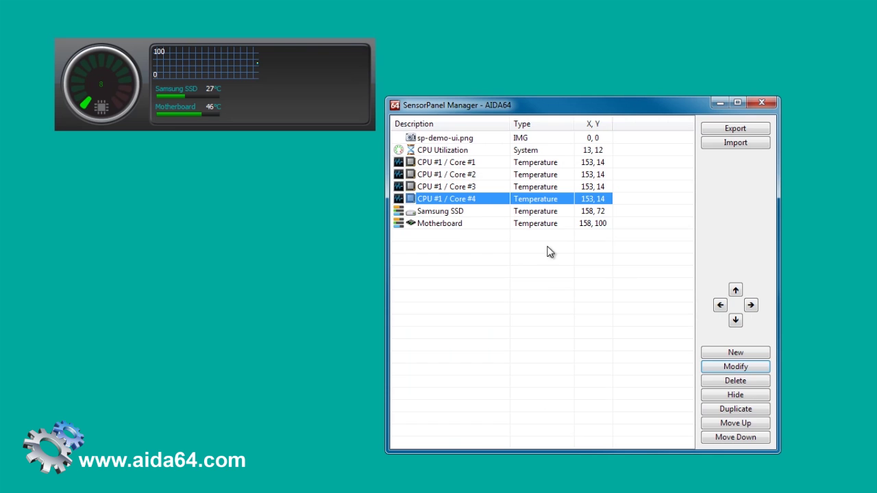
click(745, 411)
double_click(458, 211)
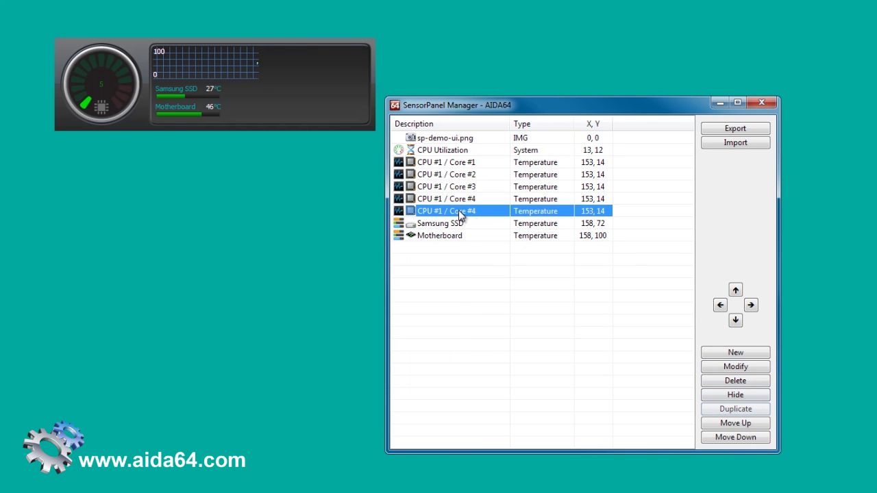
click(706, 236)
click(705, 236)
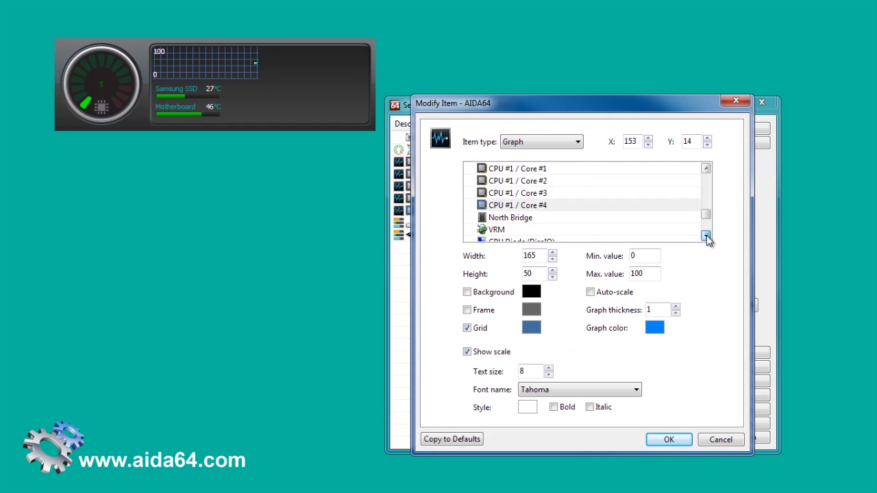
drag(706, 212, 710, 229)
click(507, 180)
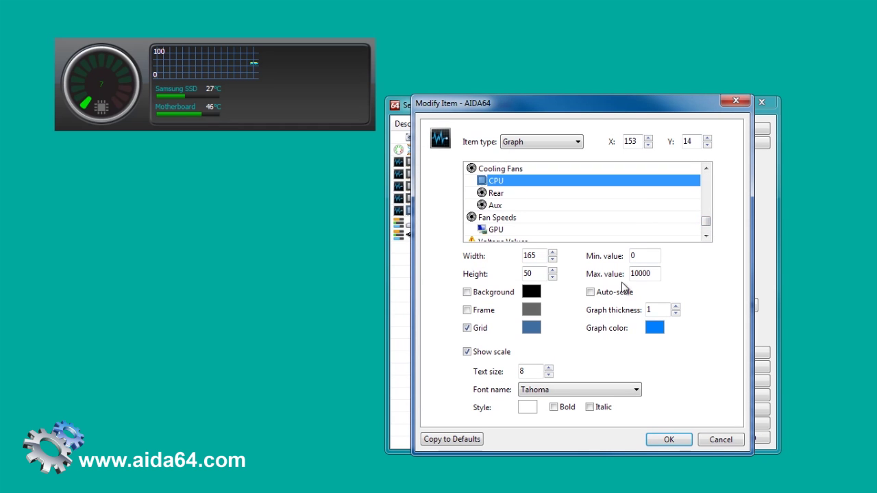
drag(654, 274, 566, 264)
text(1500)
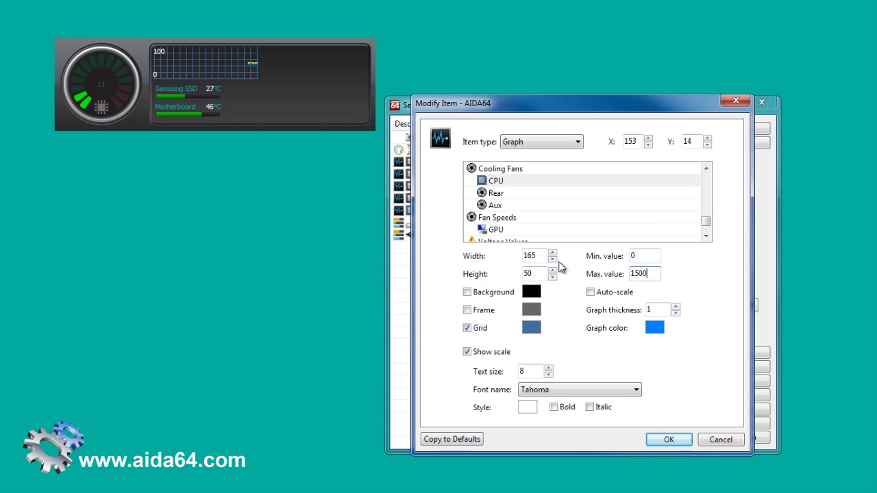
Set the CPU fan graph's color to bright green (RGB 6, 255, 0) and its thickness to 2
click(662, 332)
drag(665, 130, 623, 99)
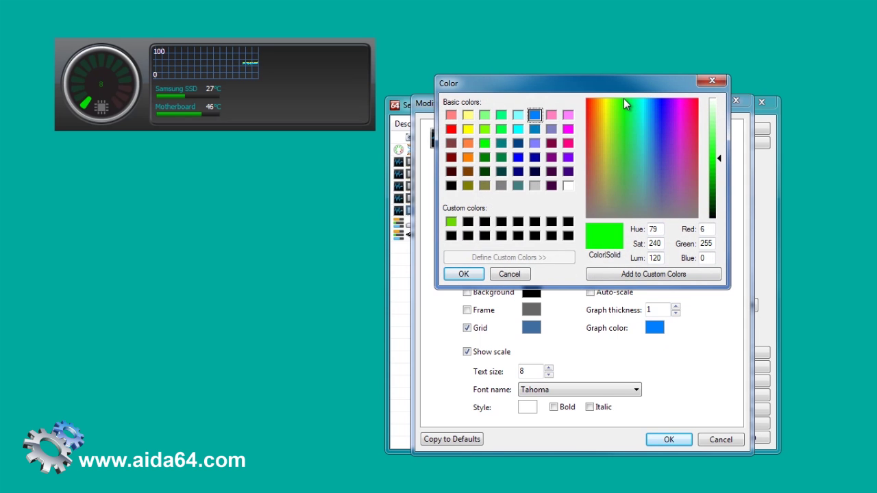
click(463, 274)
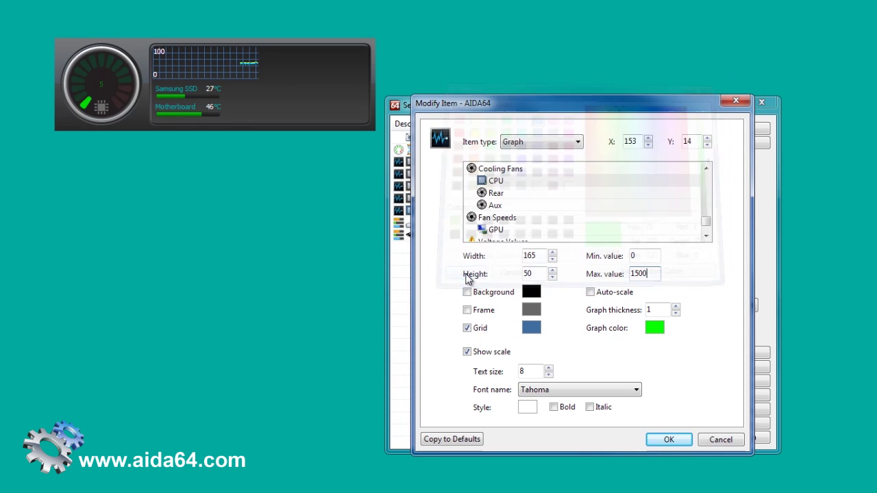
click(676, 306)
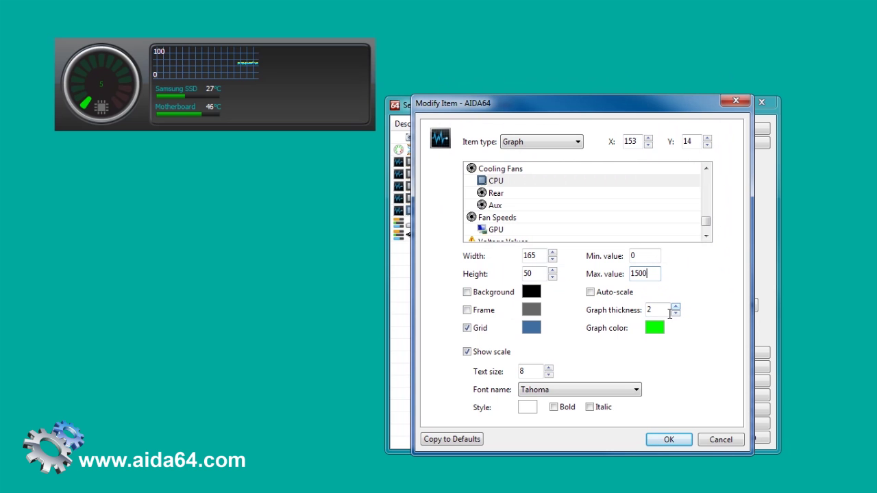
click(665, 441)
Move the CPU cooling fan graph right to X 322, beside the core temperature graphs
click(751, 305)
click(752, 306)
click(751, 306)
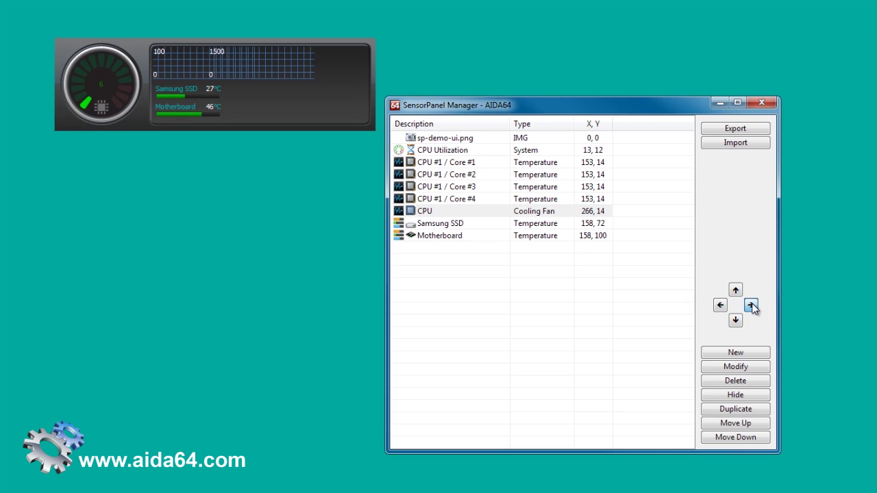
click(751, 305)
click(751, 306)
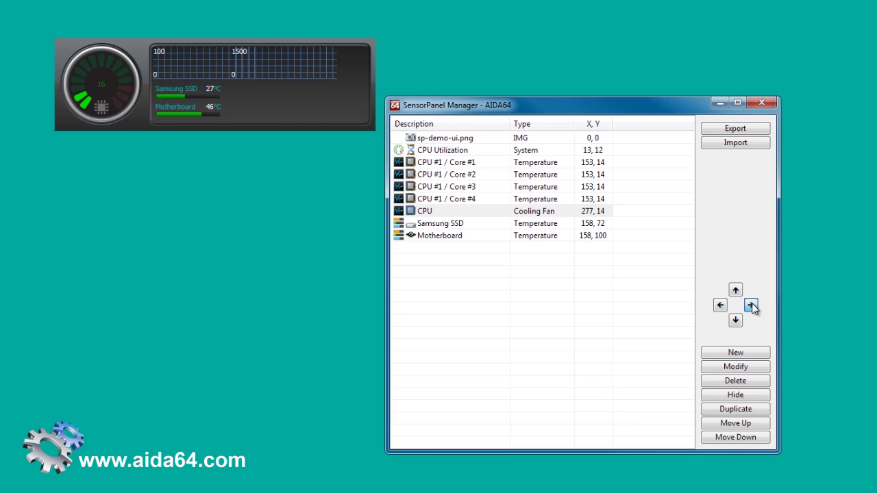
click(751, 305)
click(751, 306)
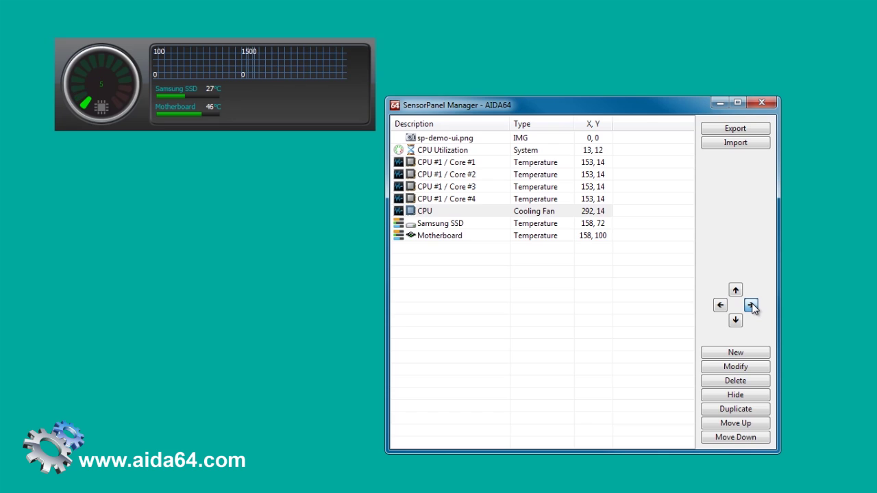
click(751, 306)
click(751, 306)
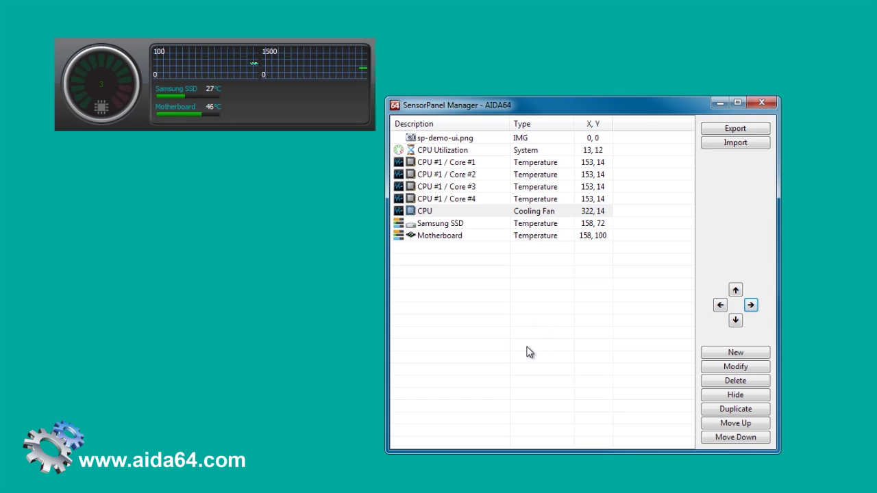
Duplicate the Samsung SSD item and switch the copy to the WDC WD10EADS-00L5B1 temperature sensor, labelled WD Hard Disk
click(464, 236)
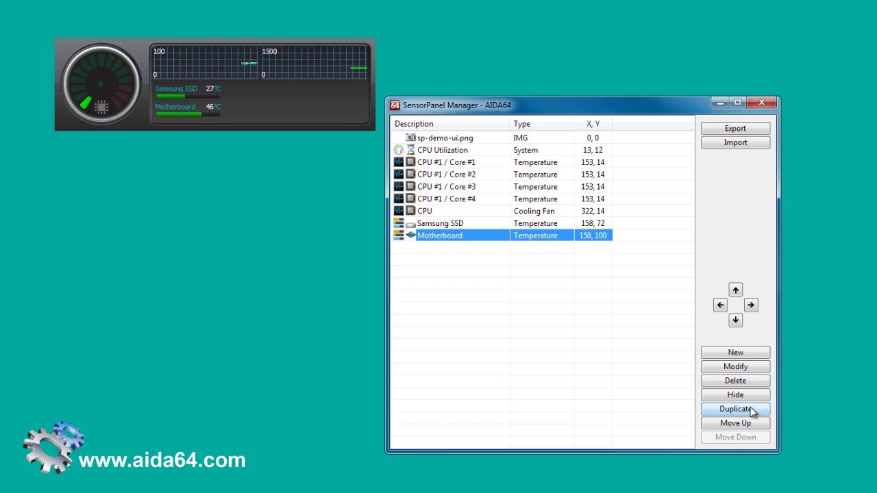
click(454, 223)
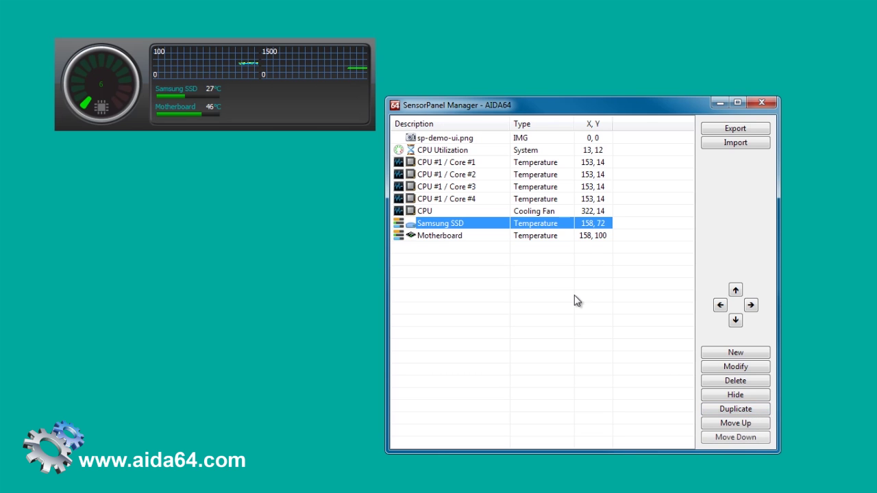
click(754, 410)
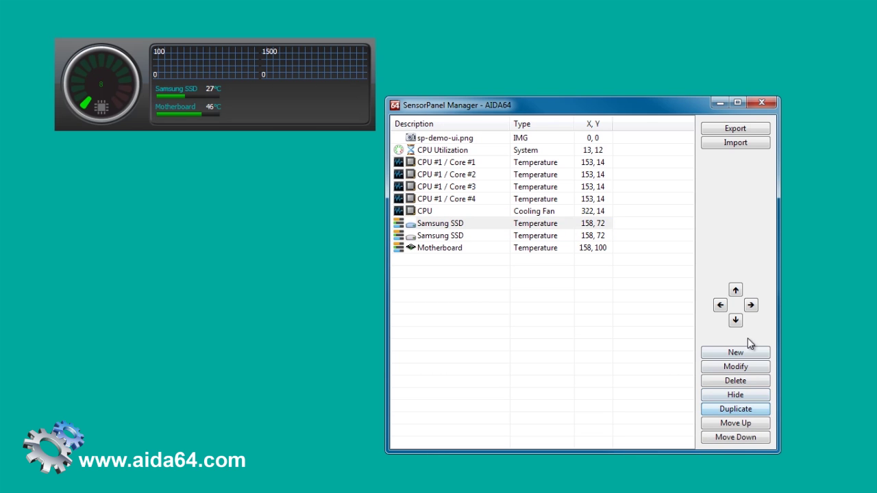
double_click(471, 248)
key(Escape)
double_click(465, 236)
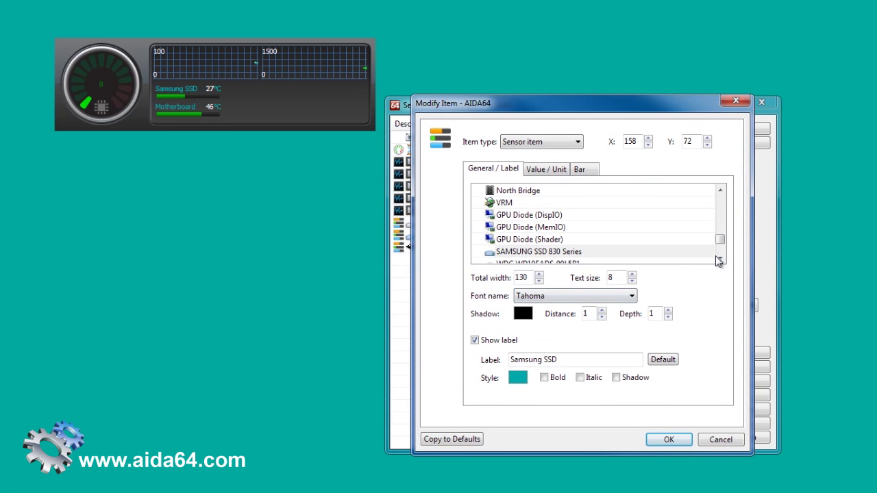
click(720, 258)
click(589, 251)
drag(607, 359, 409, 351)
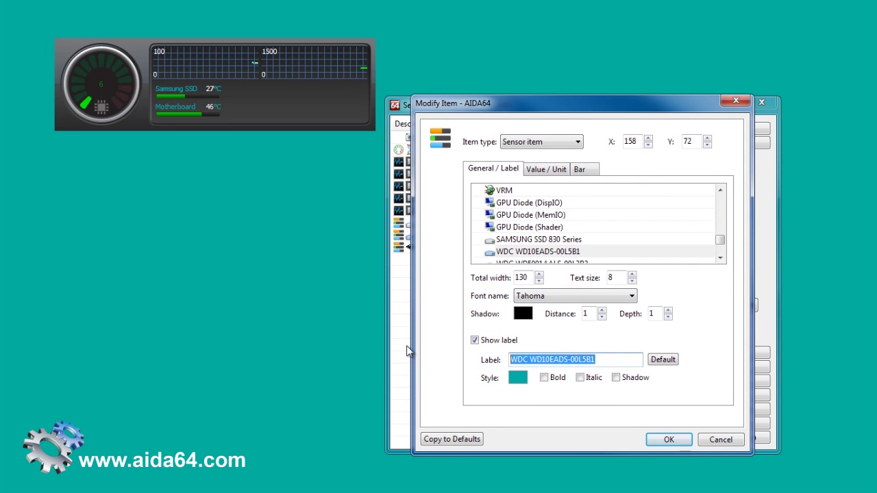
text(WD Hard Disk)
key(Return)
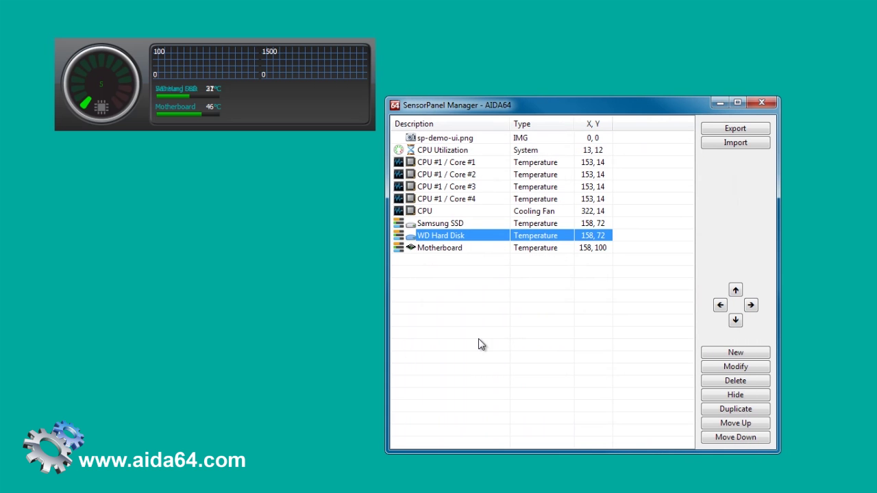
Move the WD Hard Disk item right to X 270, beside the Samsung SSD item
click(752, 306)
click(752, 306)
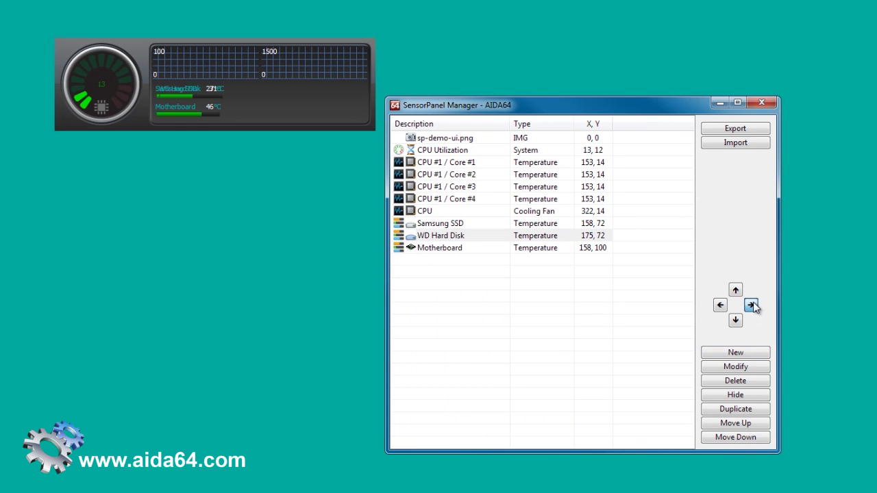
click(752, 306)
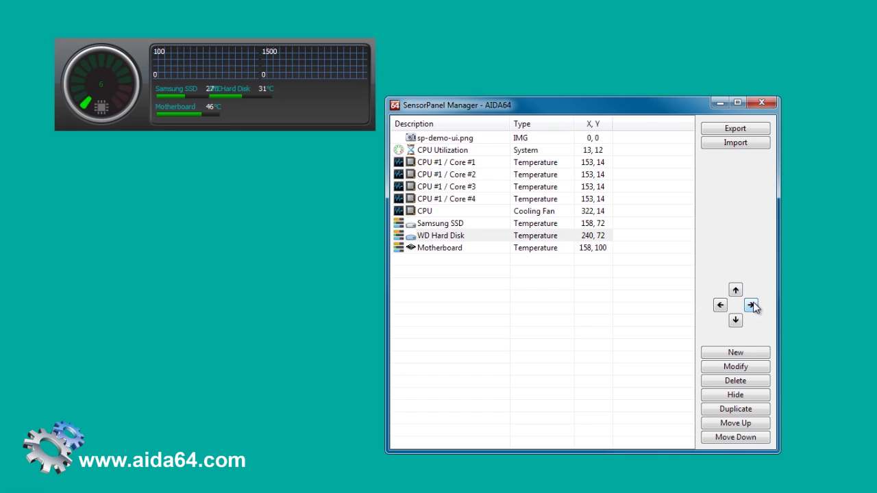
click(752, 306)
click(751, 306)
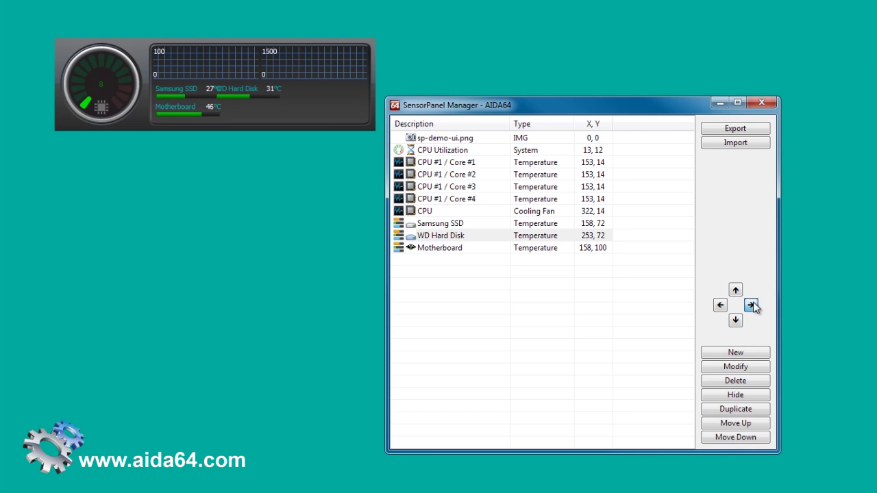
click(752, 305)
click(752, 305)
click(752, 305)
click(720, 305)
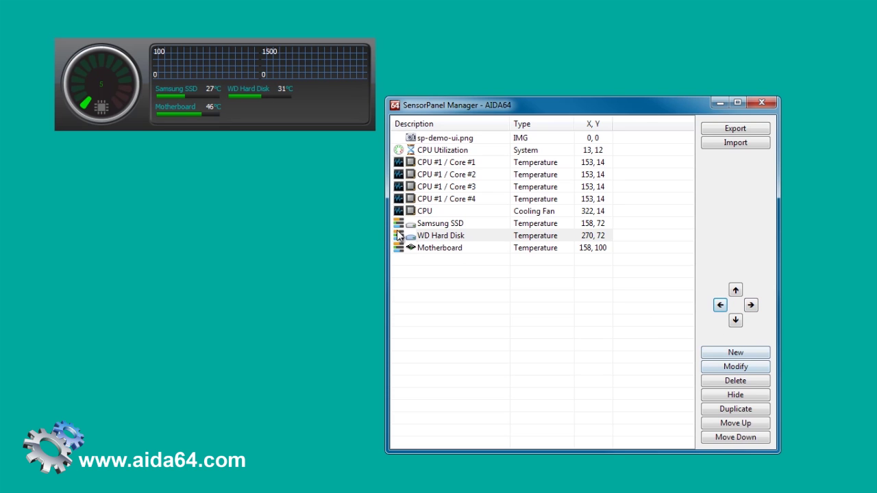
Duplicate the Motherboard item and switch the copy to the GPU Diode (Shader) temperature sensor, labelled GPU Diode
click(457, 247)
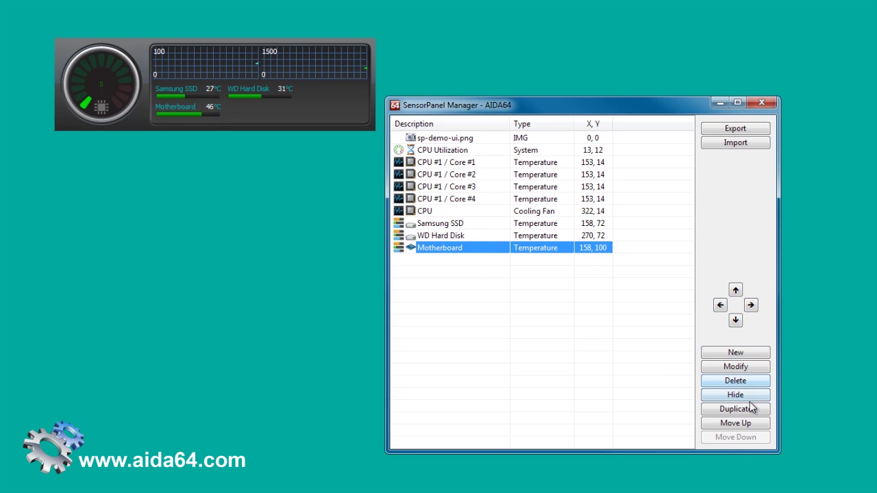
click(749, 409)
click(451, 267)
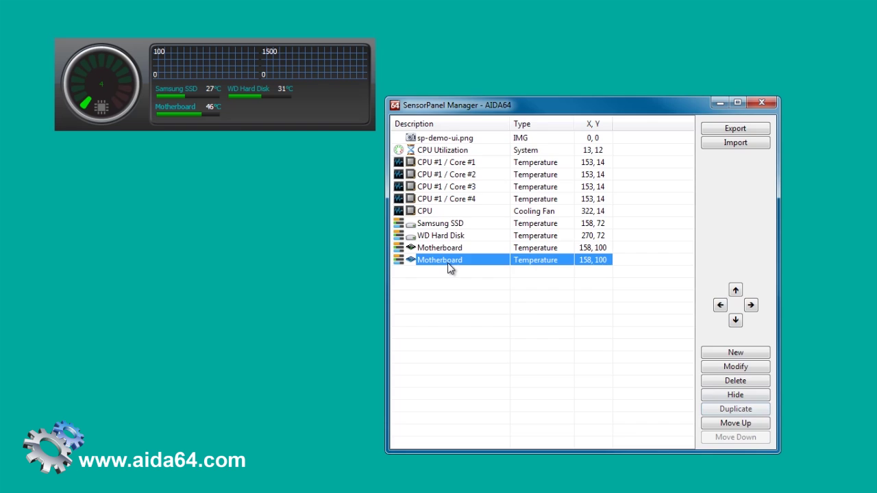
double_click(451, 267)
drag(720, 238, 719, 241)
click(553, 203)
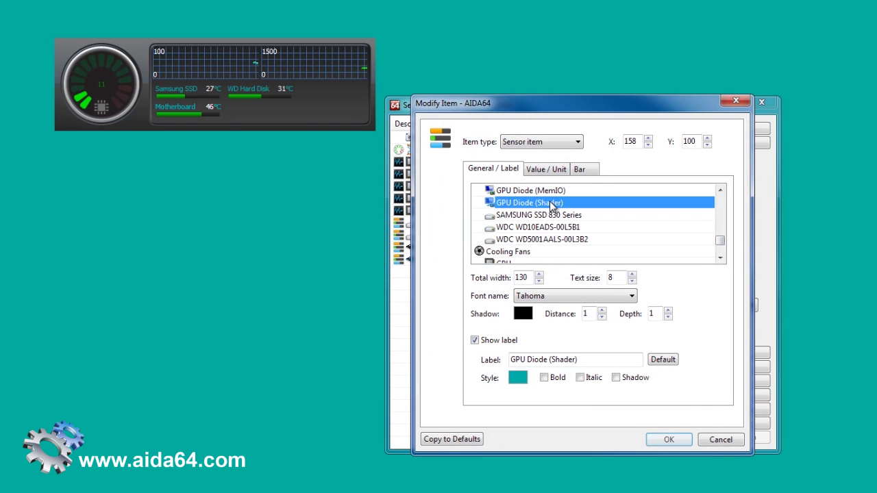
click(586, 358)
key(BackSpace)
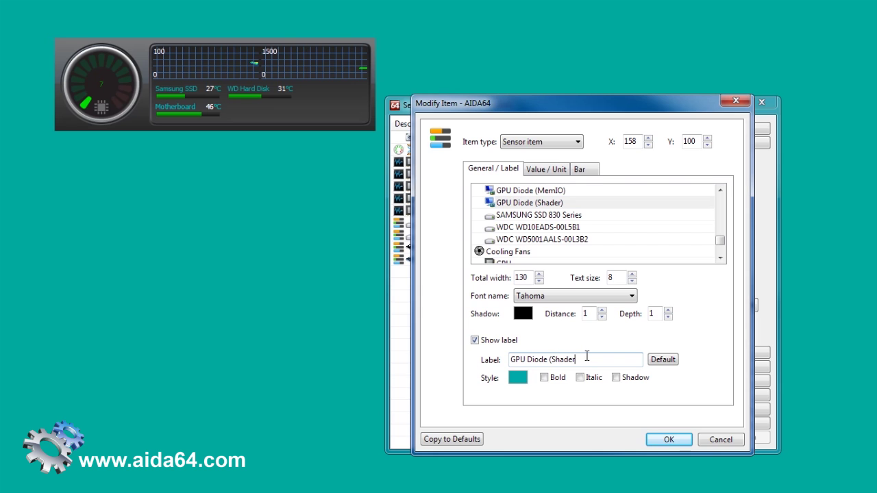
click(669, 440)
Move the GPU Diode item right to X 270 and set its bar limits 1 to 3 to 60, 70 and 80, maximum 90
click(751, 306)
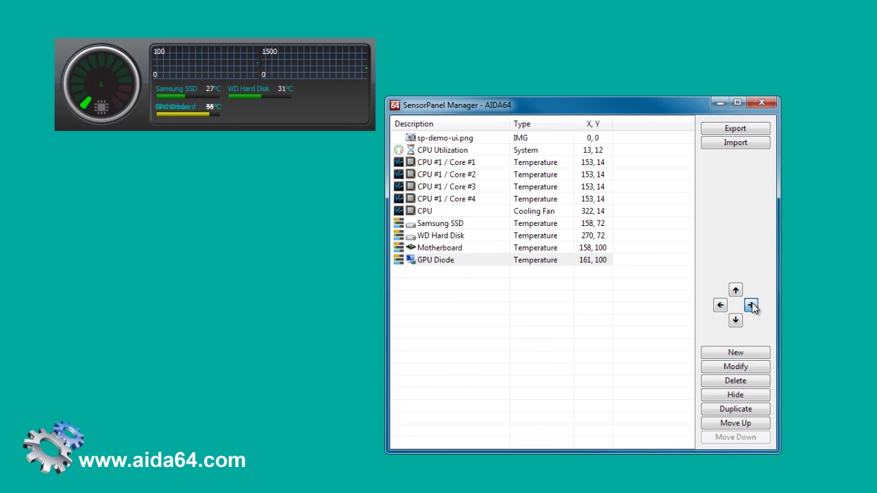
drag(751, 306, 751, 306)
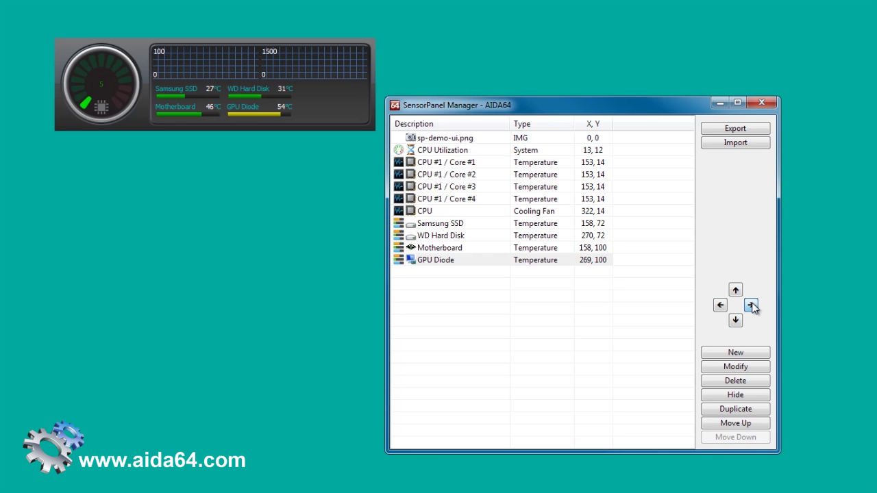
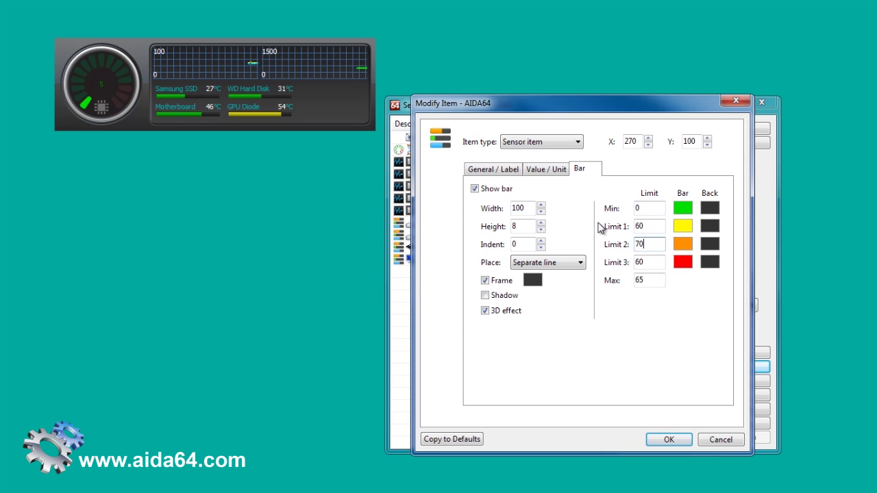
text(80)
key(Tab)
text(90)
key(Return)
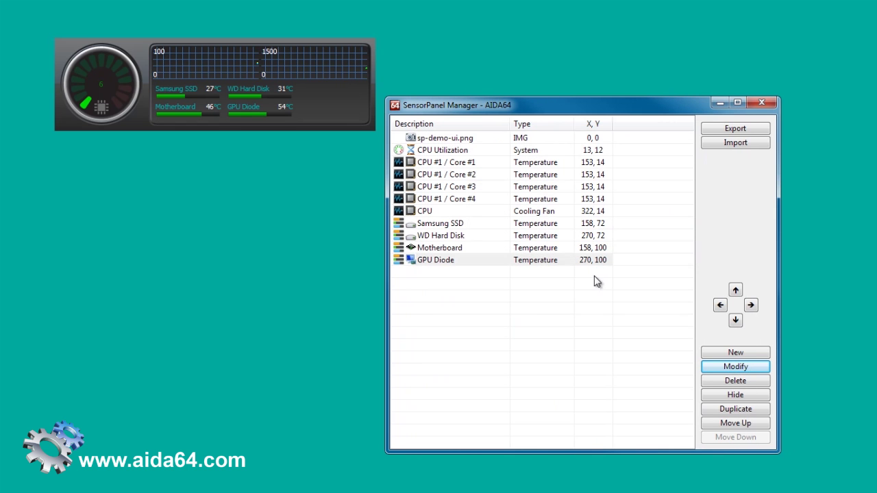
Add a new CPU Clock sensor item with its default label and a total width of 120
click(738, 354)
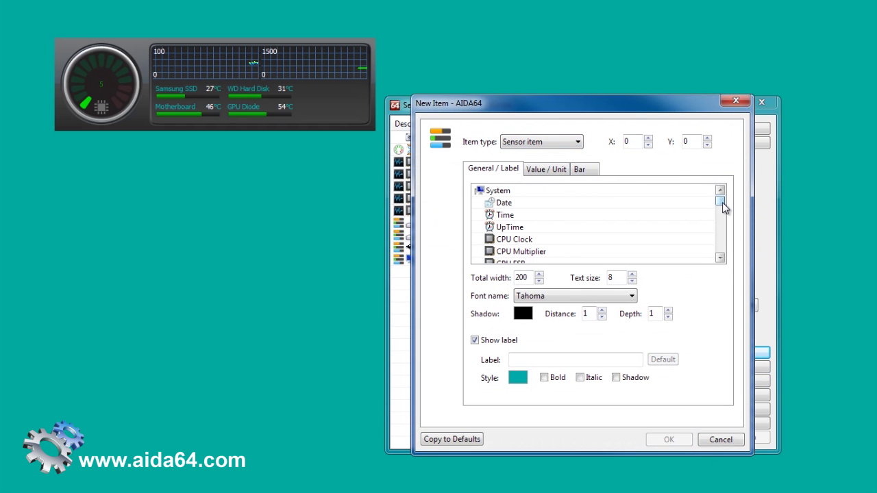
click(514, 240)
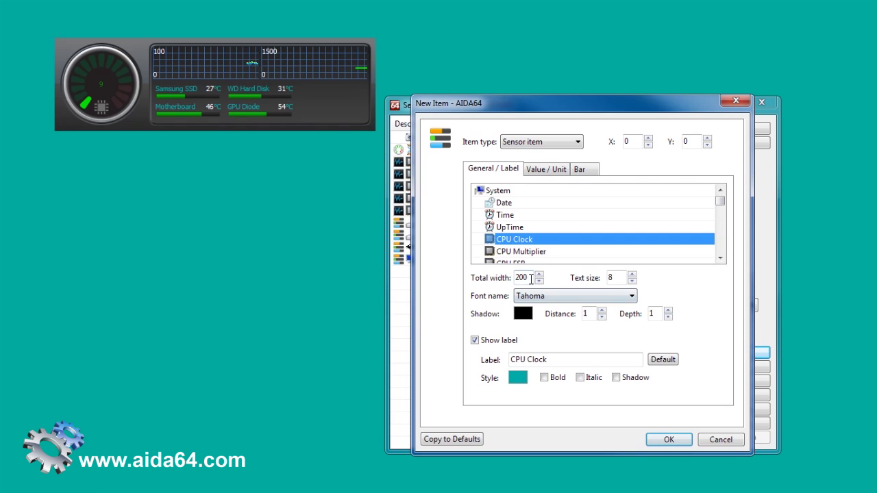
key(Tab)
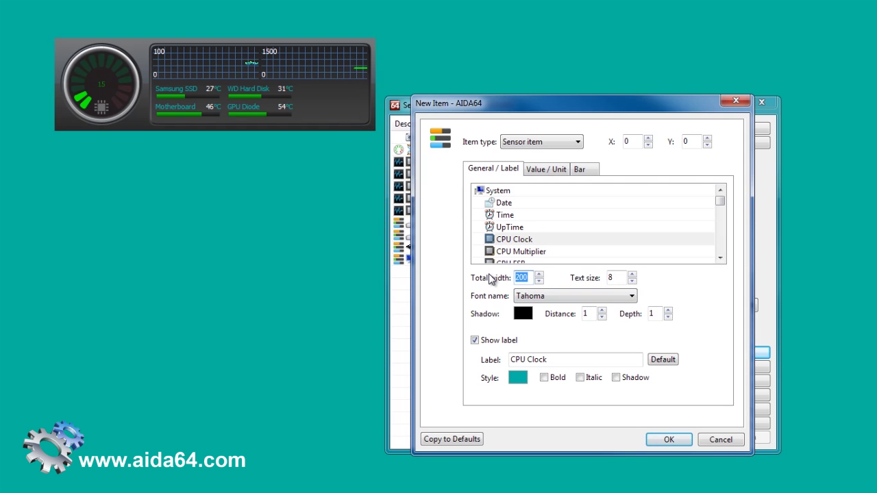
text(120)
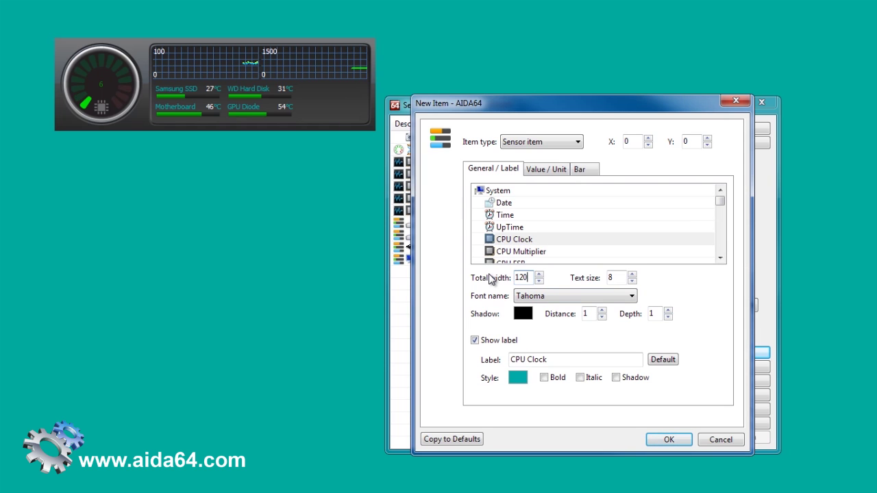
click(670, 440)
Move the CPU Clock item to X 384, Y 68, beside the WD Hard Disk item
click(751, 302)
mouse_move(751, 302)
mouse_down()
mouse_move(733, 316)
mouse_move(751, 310)
mouse_up()
drag(737, 321, 741, 329)
drag(733, 289, 719, 304)
click(752, 306)
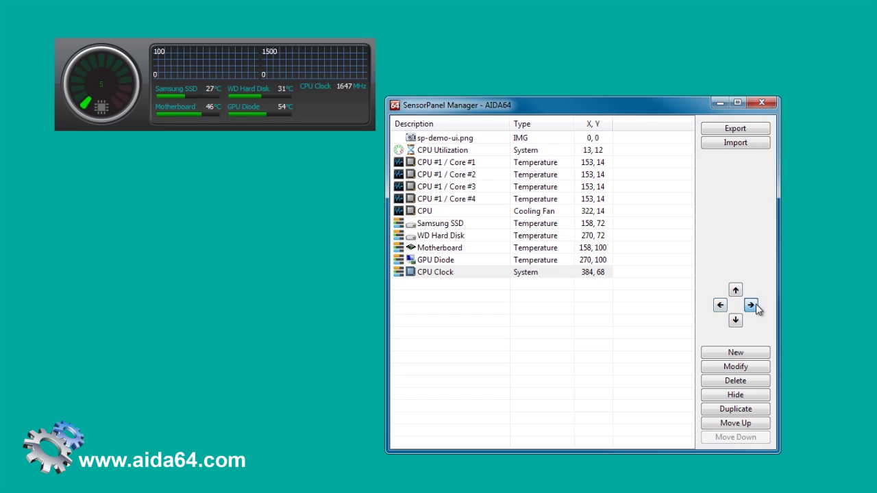
Move the CPU Clock item down to Y 74, keeping X at 384
click(733, 290)
drag(736, 312, 735, 313)
click(735, 291)
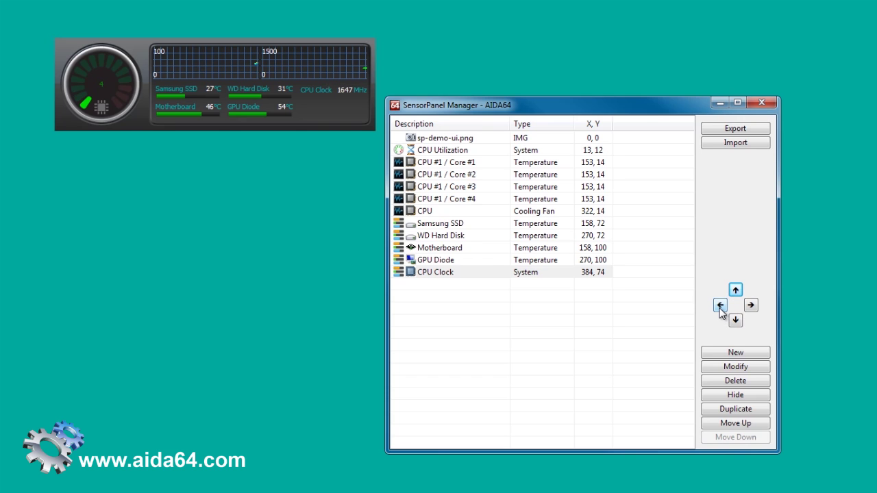
Reduce the CPU Clock item's total width to 115
double_click(525, 273)
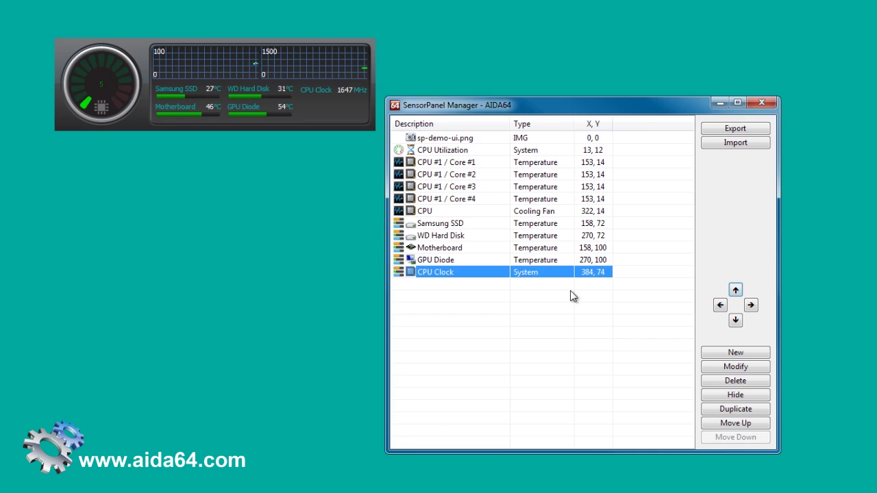
click(539, 281)
click(539, 281)
click(539, 281)
click(540, 281)
click(539, 281)
click(669, 440)
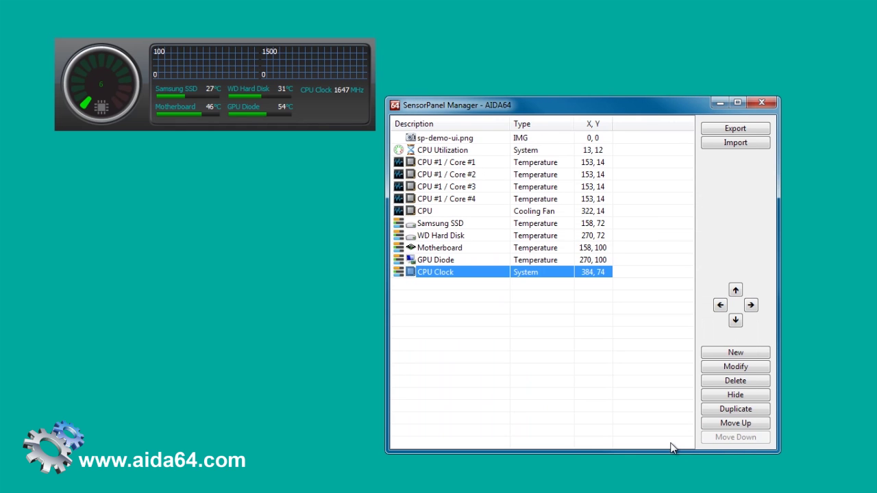
Duplicate the CPU Clock item and move the copy down to X 384, Y 88
click(728, 409)
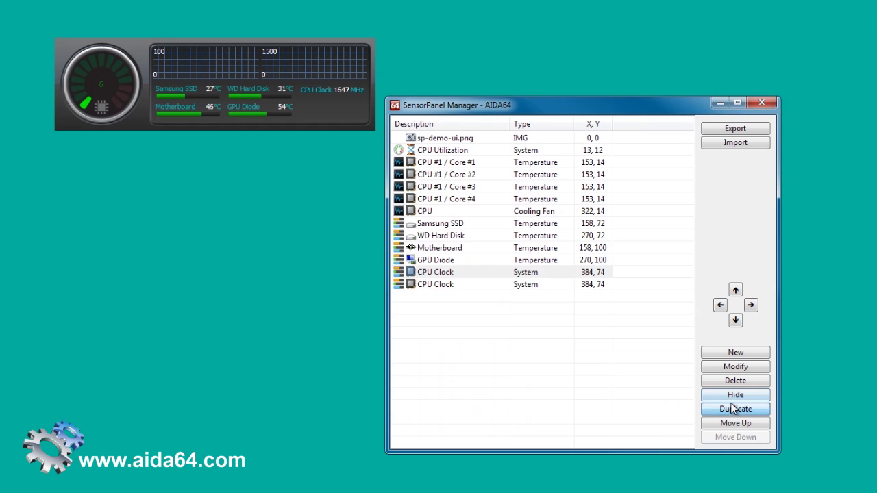
click(582, 286)
click(736, 320)
click(735, 321)
click(736, 320)
click(735, 320)
click(735, 320)
click(735, 320)
click(736, 320)
click(735, 320)
click(735, 320)
click(736, 320)
click(736, 320)
Duplicate the CPU Clock copy at Y 88 and move the new copy down to X 384, Y 102
click(741, 410)
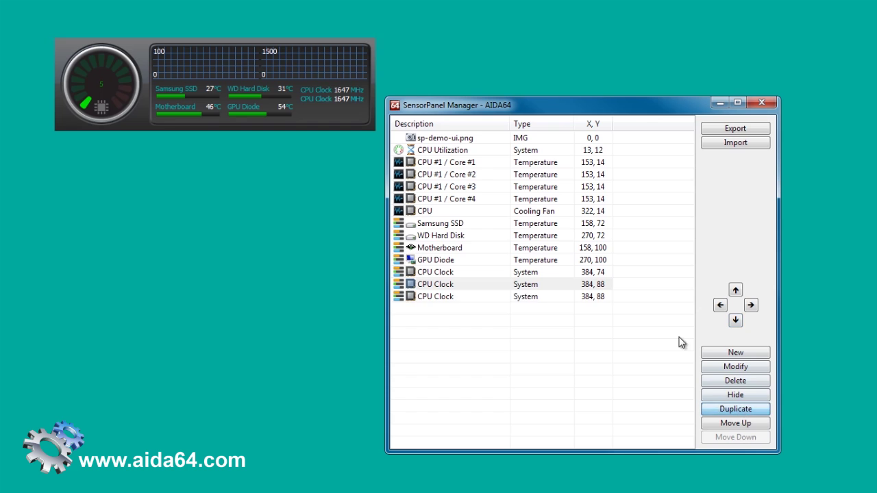
click(600, 296)
click(735, 320)
click(735, 320)
click(735, 320)
click(735, 320)
click(735, 320)
click(736, 320)
click(735, 321)
click(735, 320)
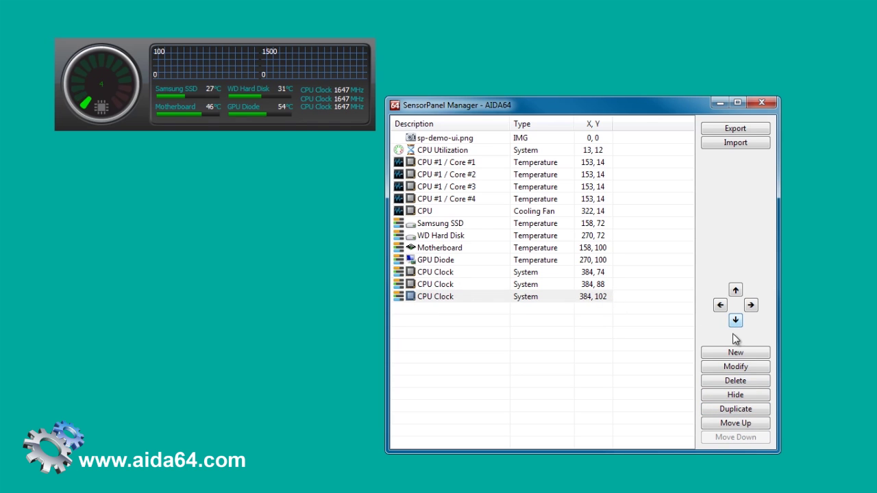
Duplicate the CPU Clock copy at Y 102 and move the new copy down to X 384, Y 115
click(743, 413)
click(596, 308)
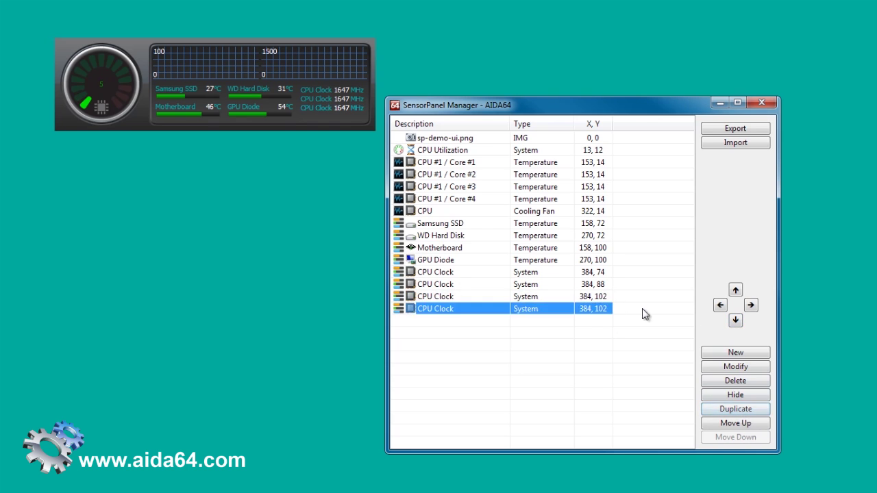
click(735, 320)
click(735, 320)
click(736, 320)
click(735, 321)
click(735, 320)
click(735, 321)
click(735, 320)
click(735, 320)
Open the CPU Clock item at Y 115 for editing and find the North Bridge sensors
click(477, 310)
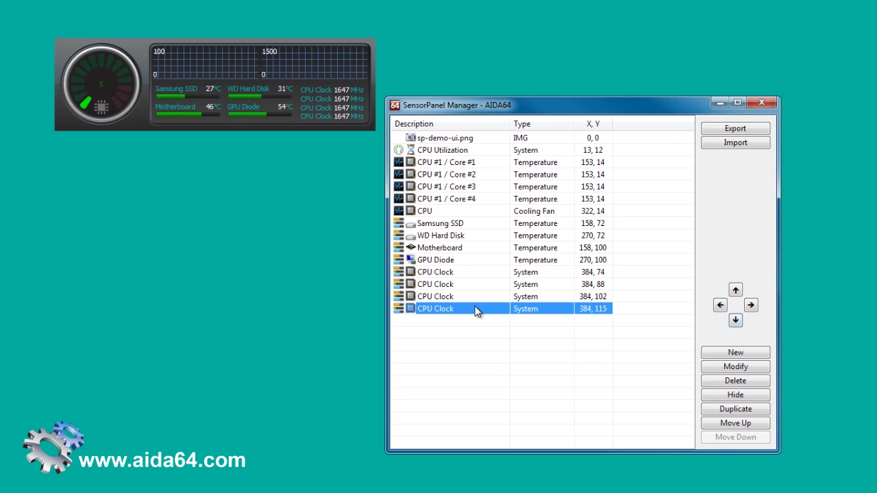
double_click(478, 310)
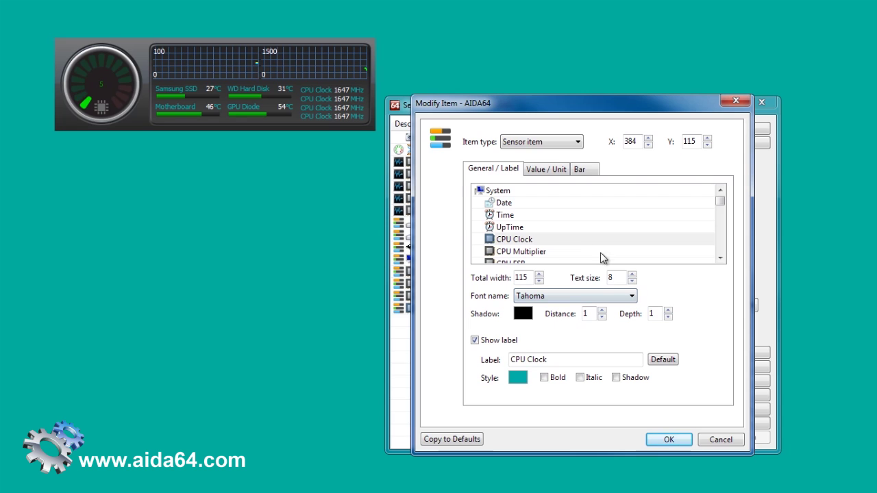
click(720, 258)
click(719, 257)
click(720, 258)
click(535, 239)
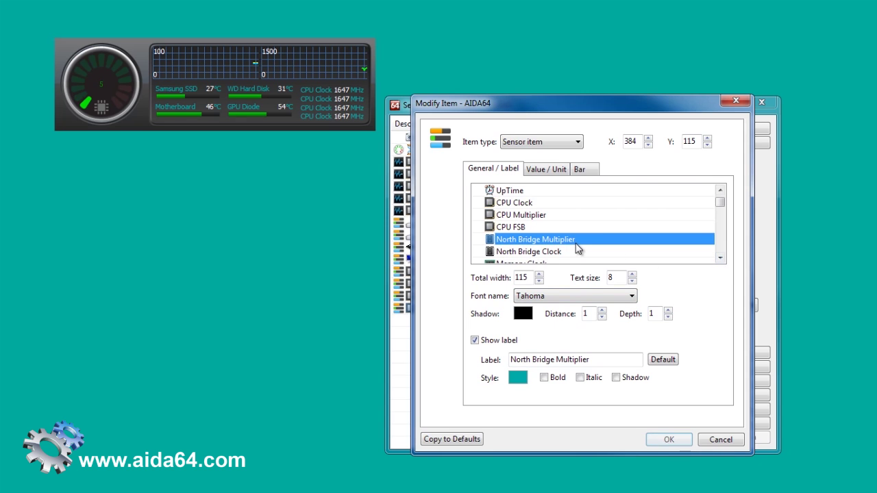
drag(555, 360, 488, 363)
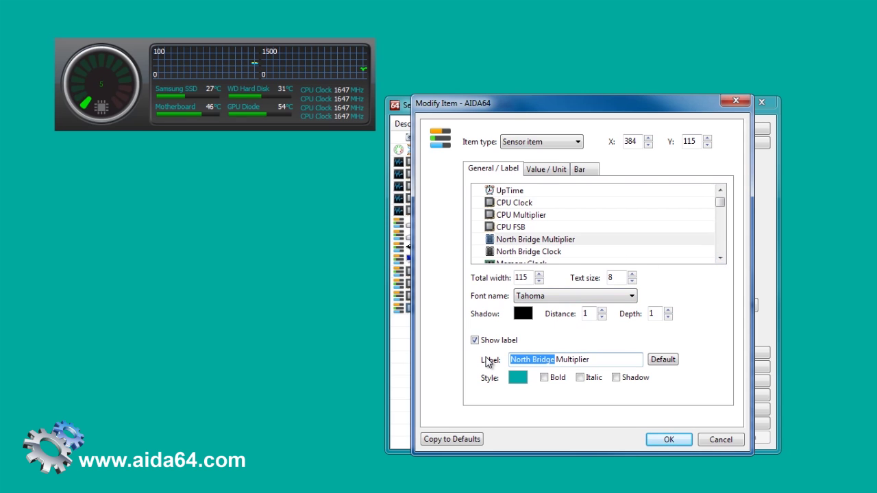
text(NB)
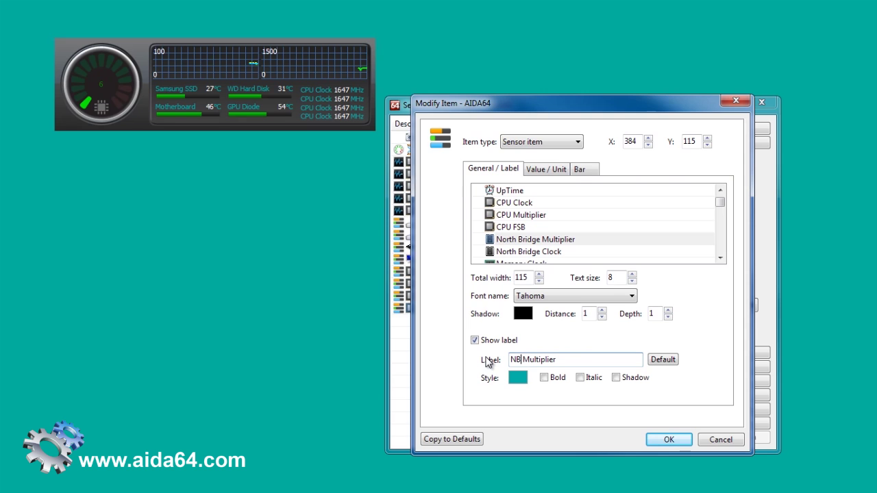
Switch the item at Y 115 to the North Bridge Clock sensor and label it NB Clock
click(557, 252)
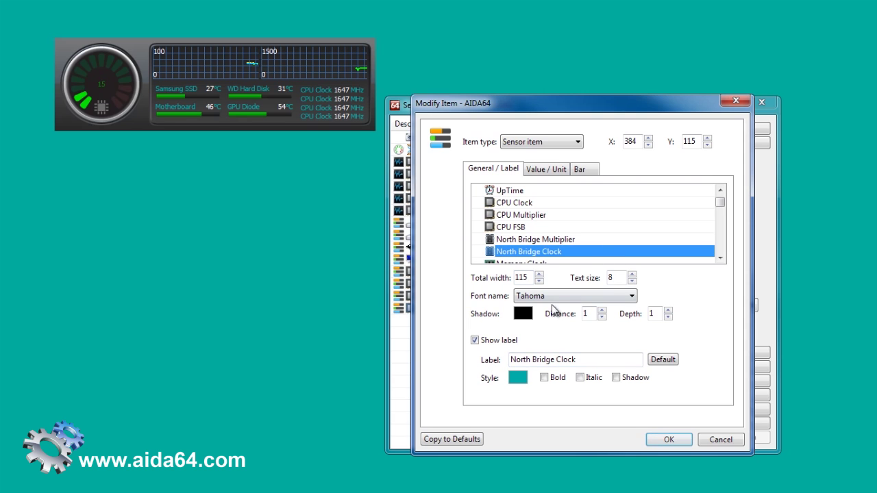
drag(559, 363, 405, 356)
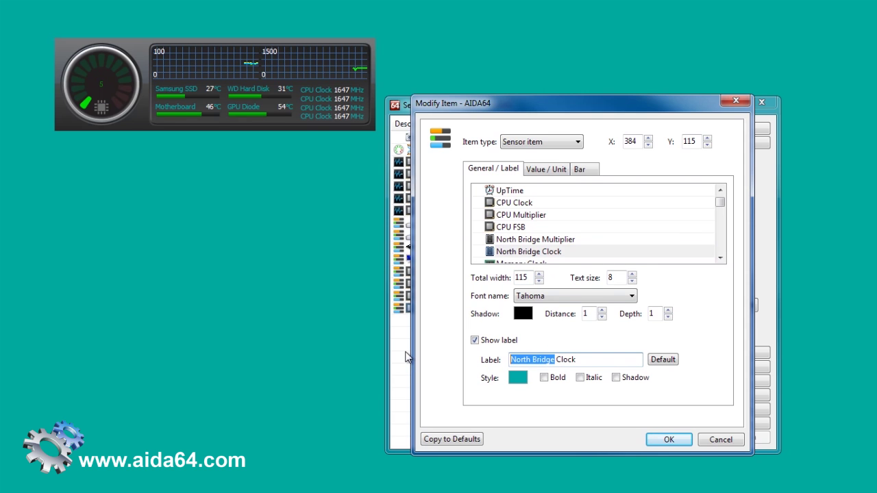
text(NB)
key(Return)
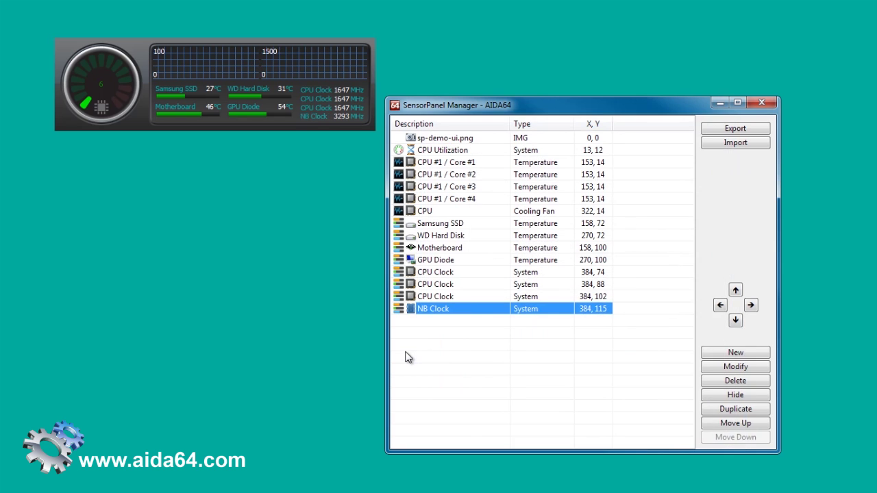
Switch the CPU Clock item at Y 102 to the CPU FSB sensor with its default label
double_click(467, 297)
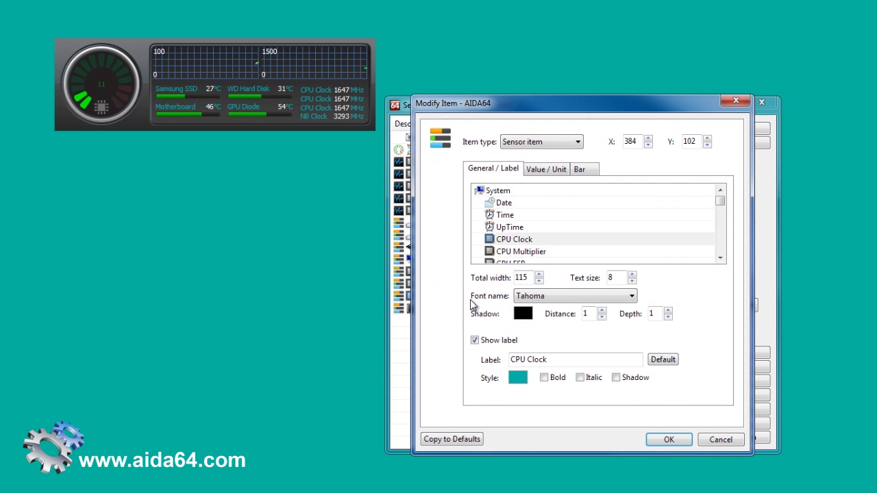
click(534, 261)
click(669, 439)
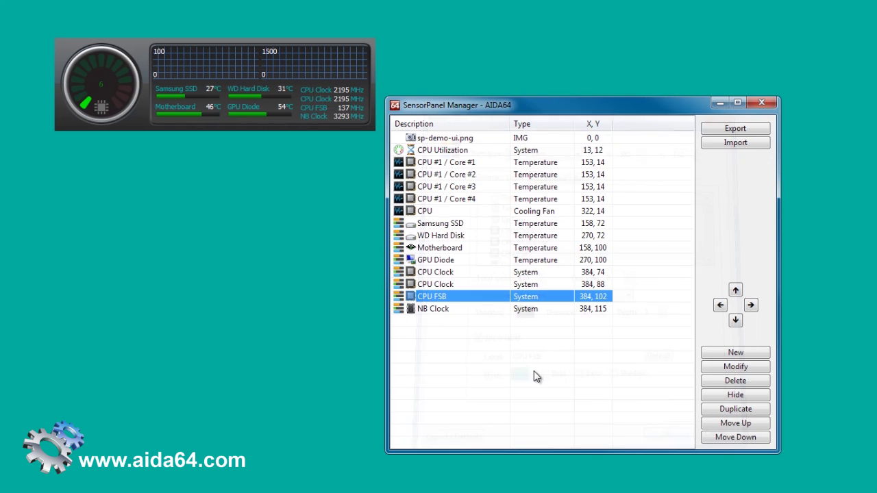
Switch the CPU Clock item at Y 88 to the CPU Multiplier sensor and label it CPU Mult
double_click(451, 284)
click(535, 252)
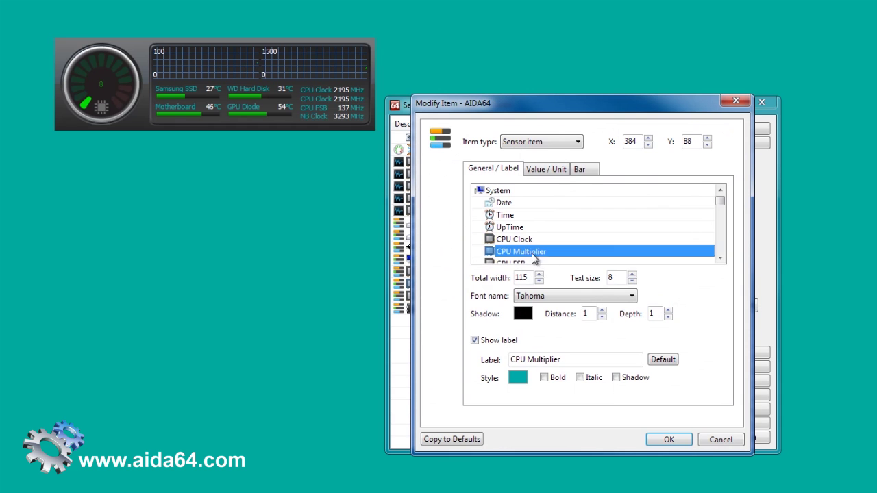
double_click(610, 359)
text(M)
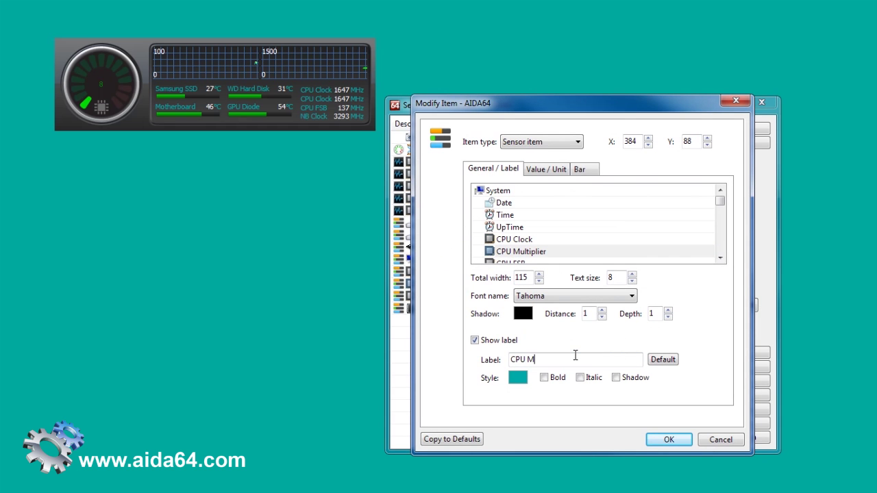
text(ult)
key(Return)
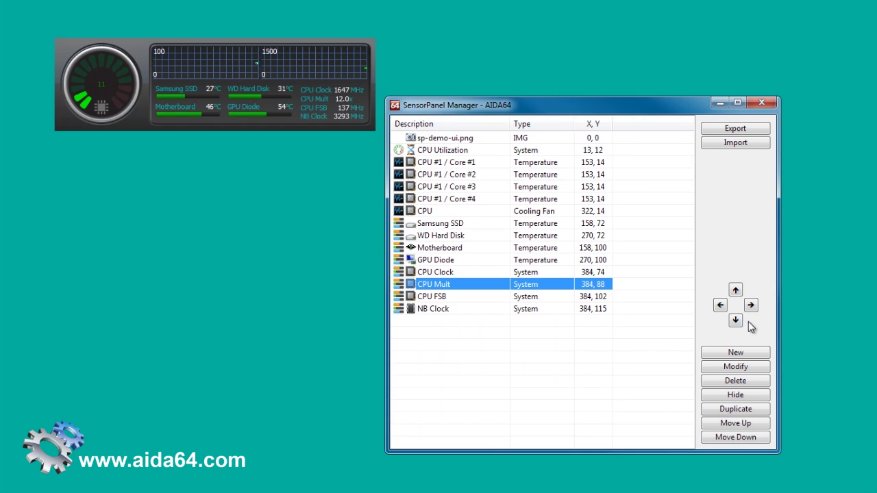
Close the SensorPanel Manager and reposition the finished sensor panel on the desktop
click(760, 105)
drag(142, 48, 214, 142)
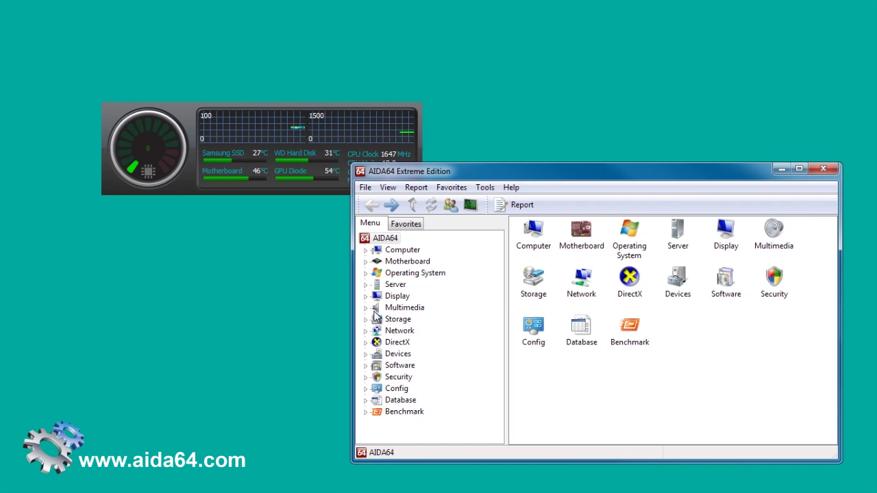
Open the System Stability Test beside the sensor panel and minimize the main AIDA64 window
click(470, 206)
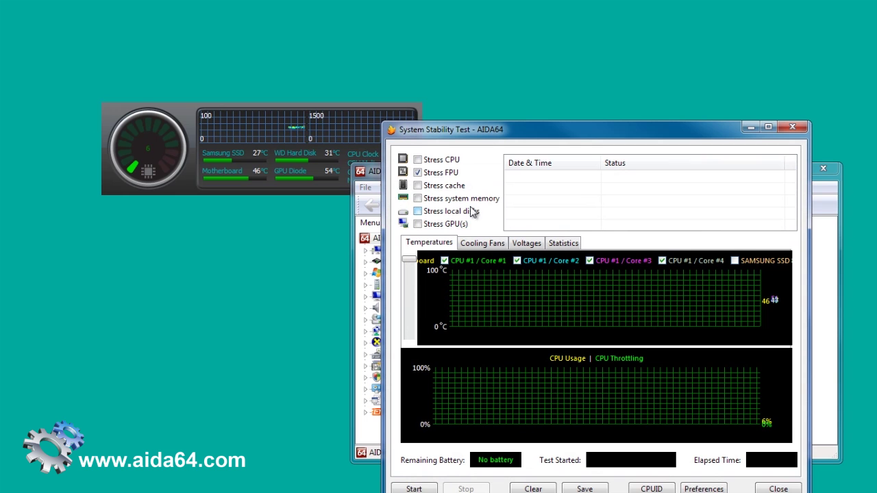
drag(573, 123, 609, 98)
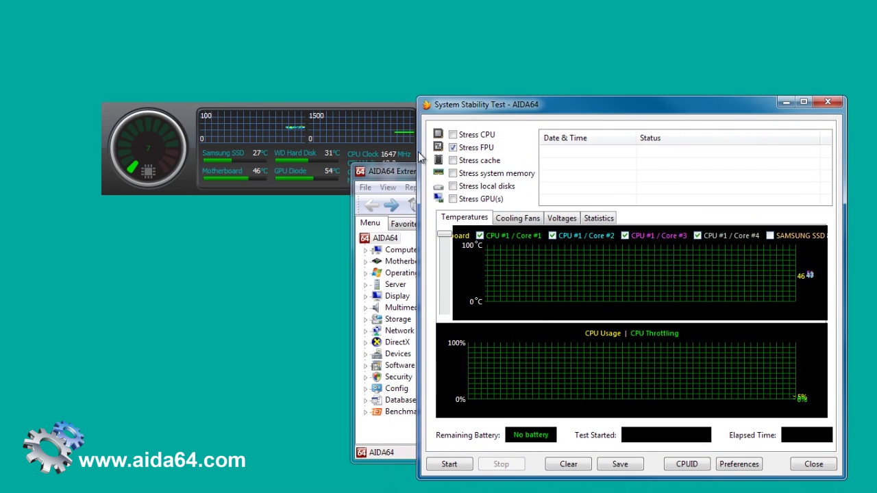
click(411, 172)
click(782, 169)
mouse_move(707, 105)
mouse_down()
mouse_move(734, 112)
mouse_move(723, 109)
mouse_up()
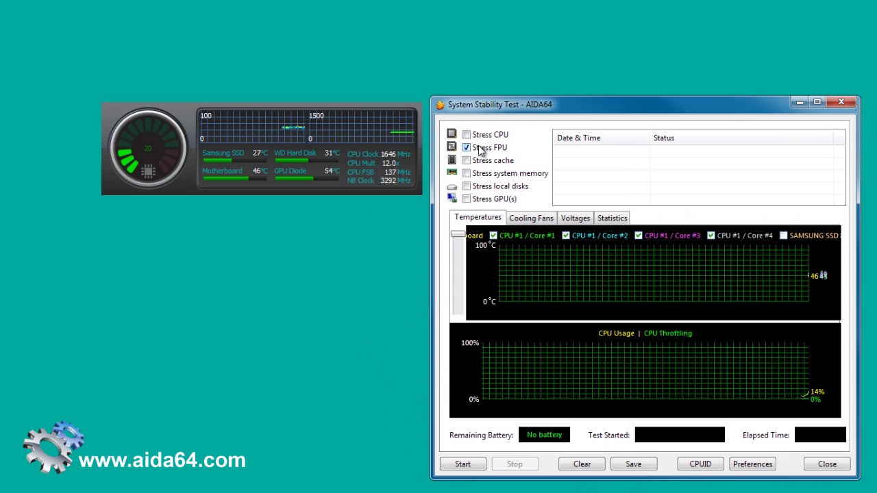
Run the stability test with Stress FPU, adding Stress GPU(s) and dropping Stress FPU during the run before stopping the test
click(463, 465)
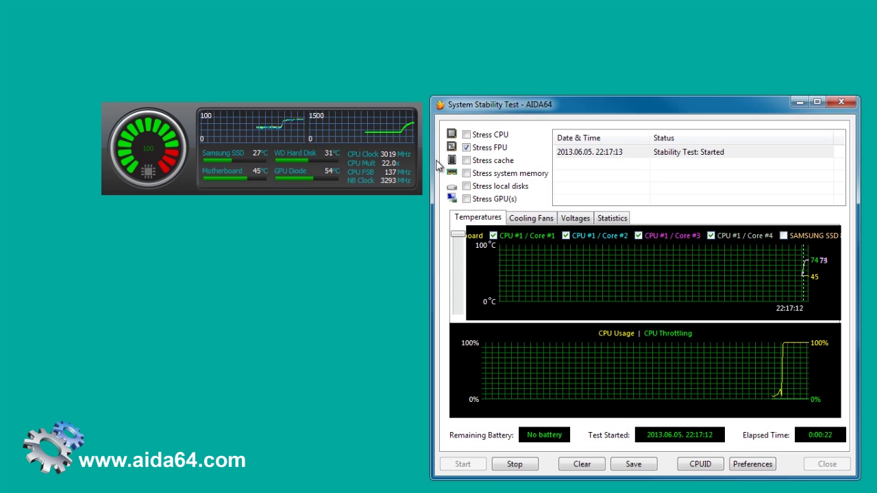
click(467, 200)
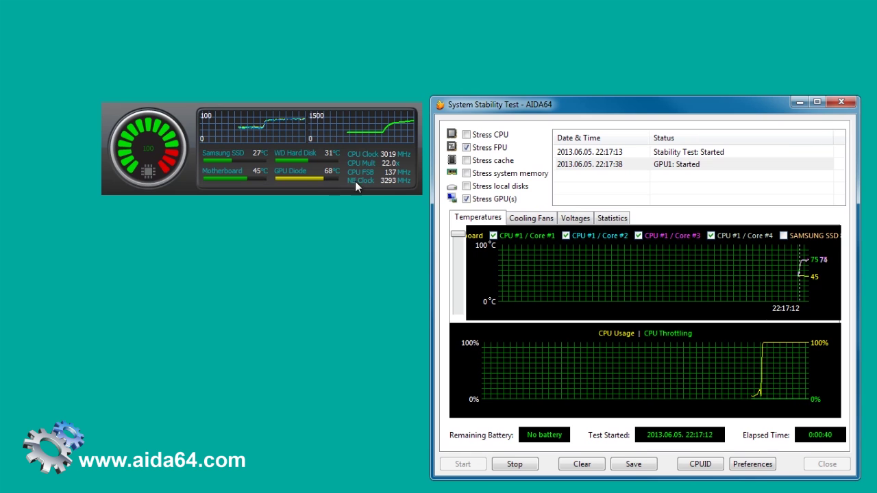
click(468, 148)
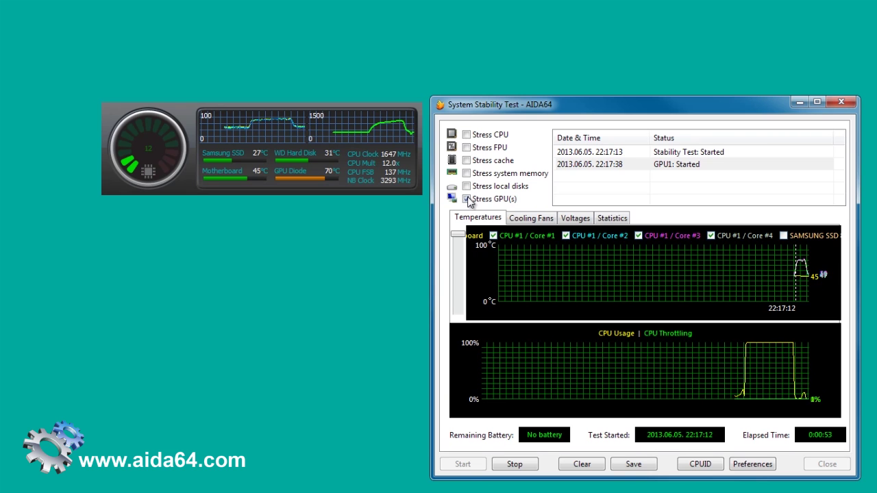
click(505, 464)
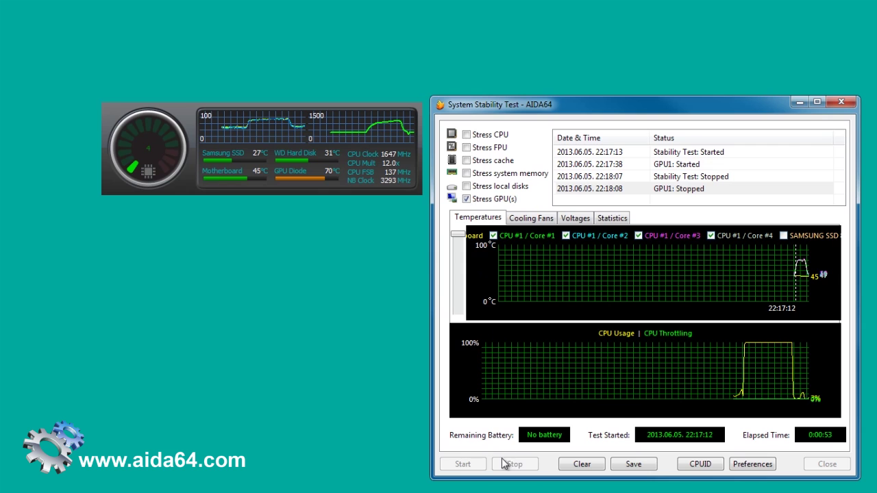